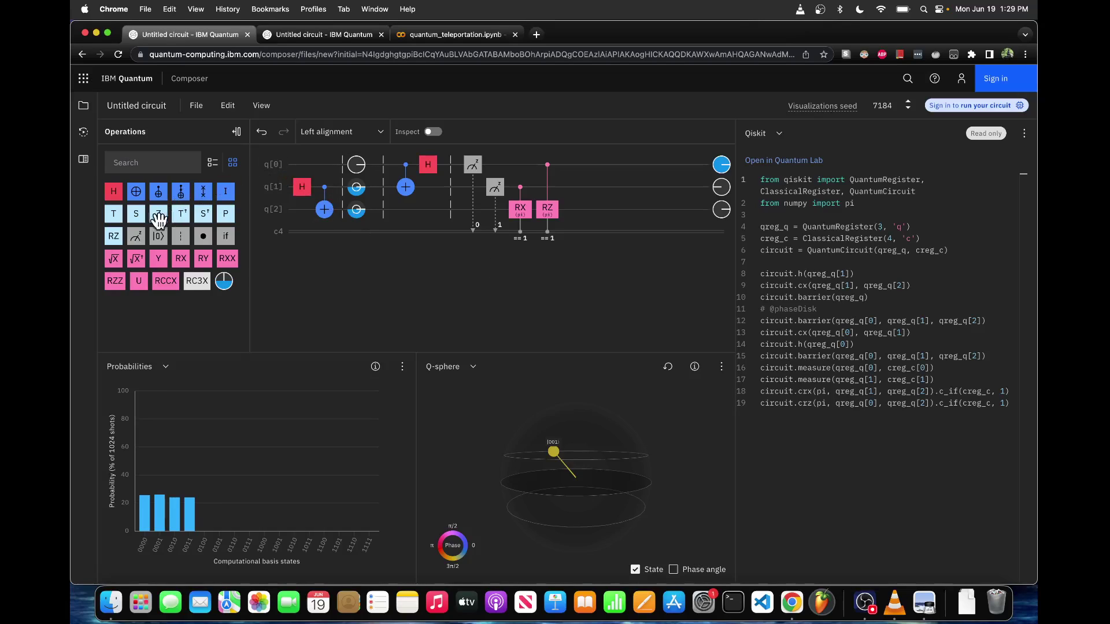
Place a reset gate and then an X gate at the start of q[0].
{"action": "left_click_drag", "start_coordinate": [159, 232], "coordinate": [300, 166]}
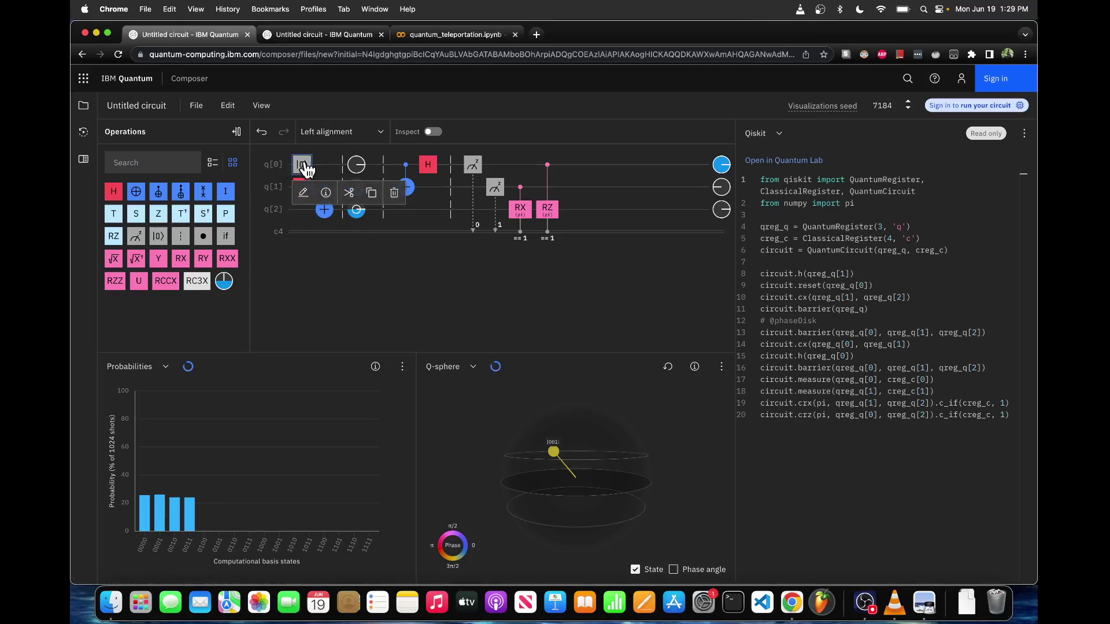
{"action": "mouse_move", "coordinate": [357, 168]}
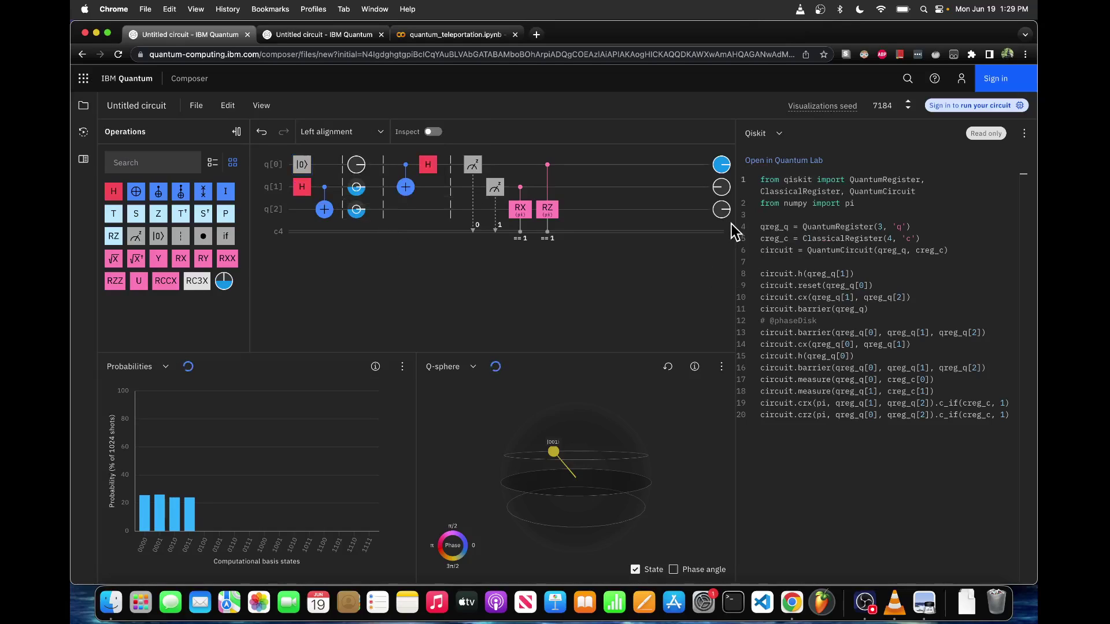
{"action": "mouse_move", "coordinate": [724, 221]}
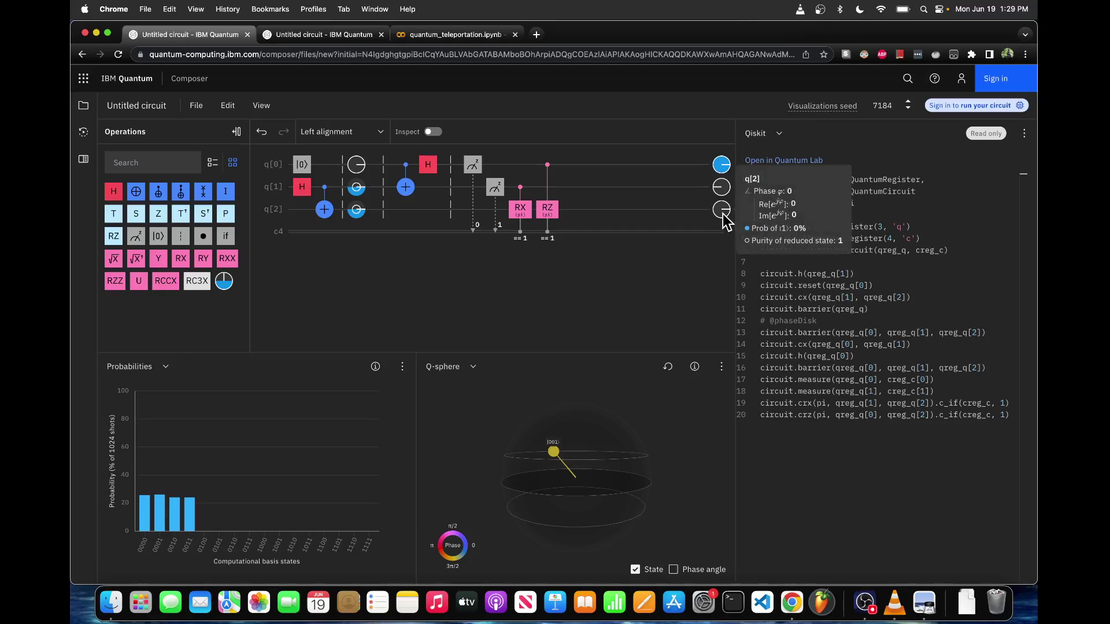
{"action": "left_click_drag", "start_coordinate": [137, 191], "coordinate": [324, 165]}
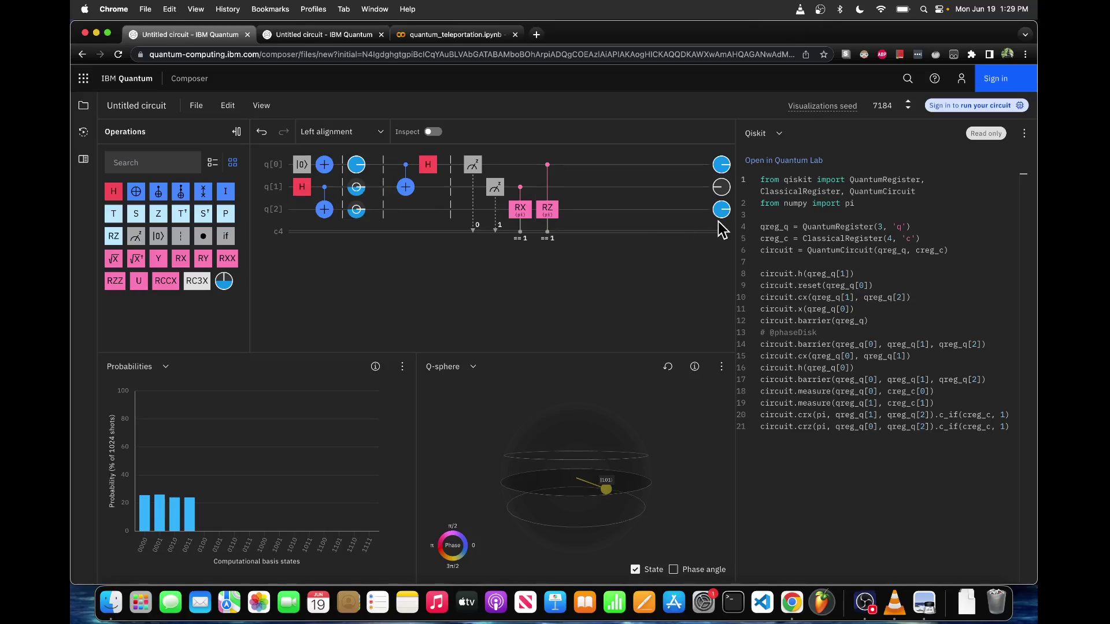
Delete the X and reset gates and put a Hadamard at the start of q[0].
{"action": "left_click", "coordinate": [325, 166]}
{"action": "left_click", "coordinate": [448, 193]}
{"action": "left_click", "coordinate": [302, 164]}
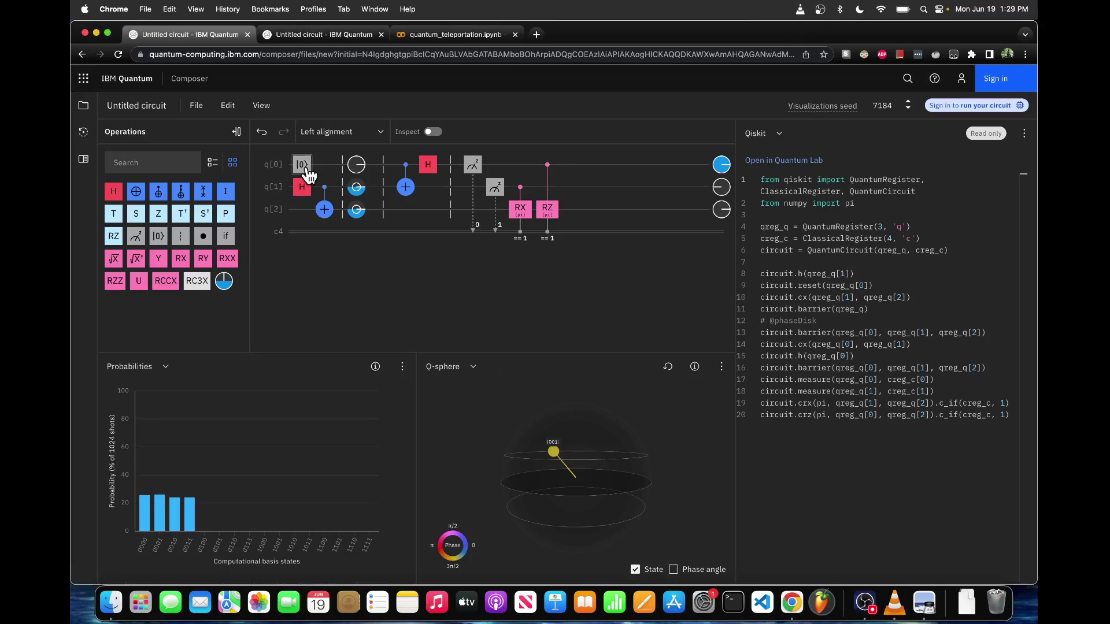
{"action": "left_click", "coordinate": [411, 192]}
{"action": "left_click_drag", "start_coordinate": [110, 193], "coordinate": [302, 165]}
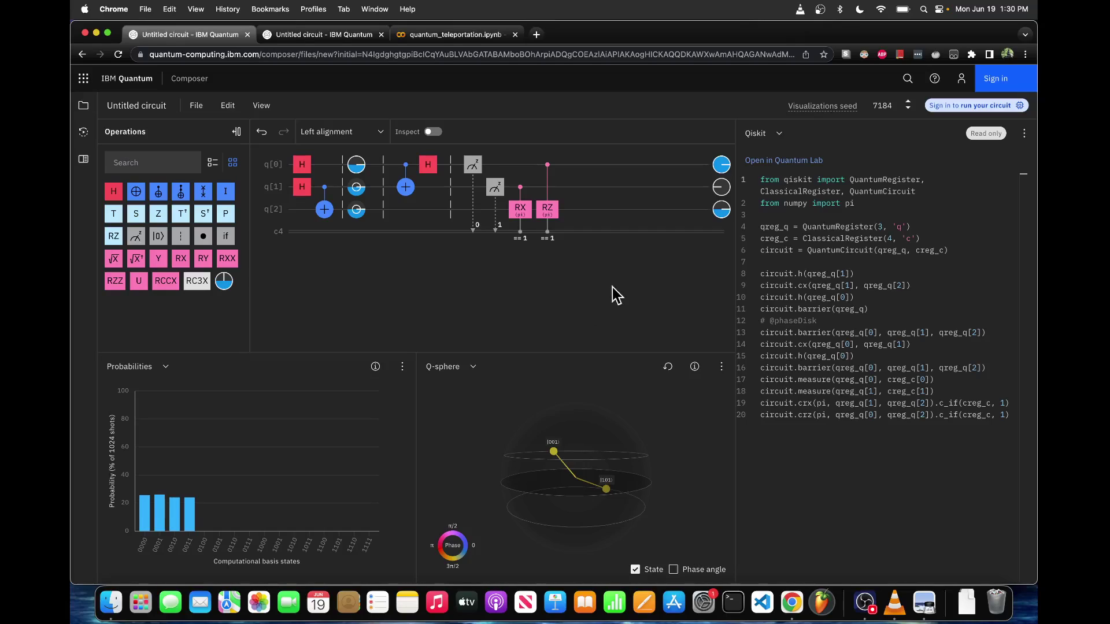
Delete the Hadamard from q[0] and switch to the second, empty Untitled circuit.
{"action": "left_click", "coordinate": [472, 173]}
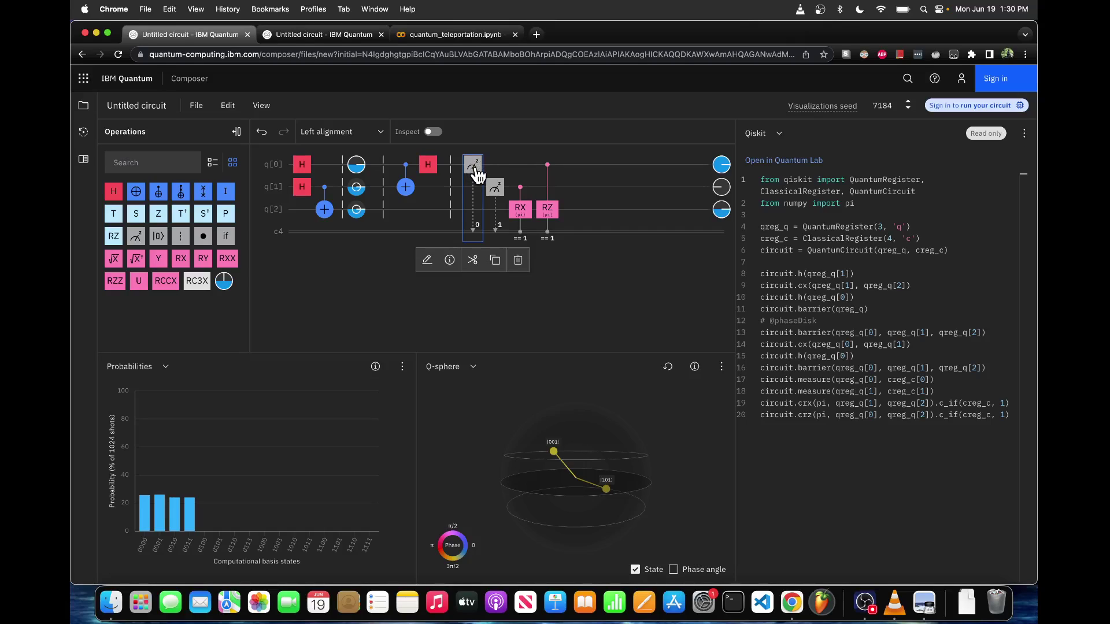
{"action": "left_click", "coordinate": [588, 298]}
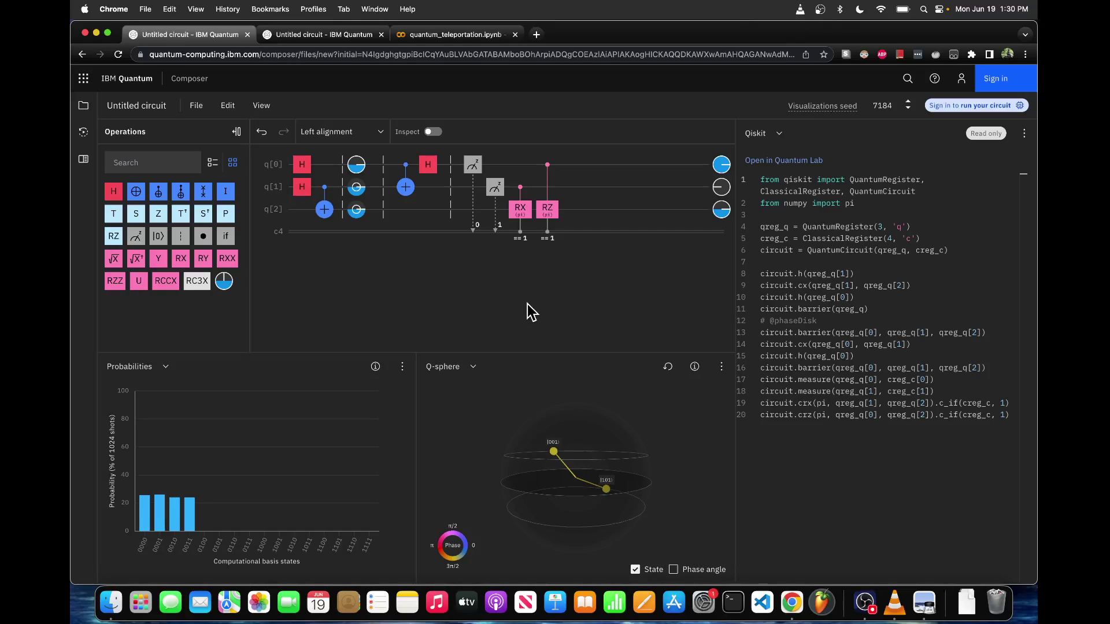
{"action": "left_click", "coordinate": [302, 164]}
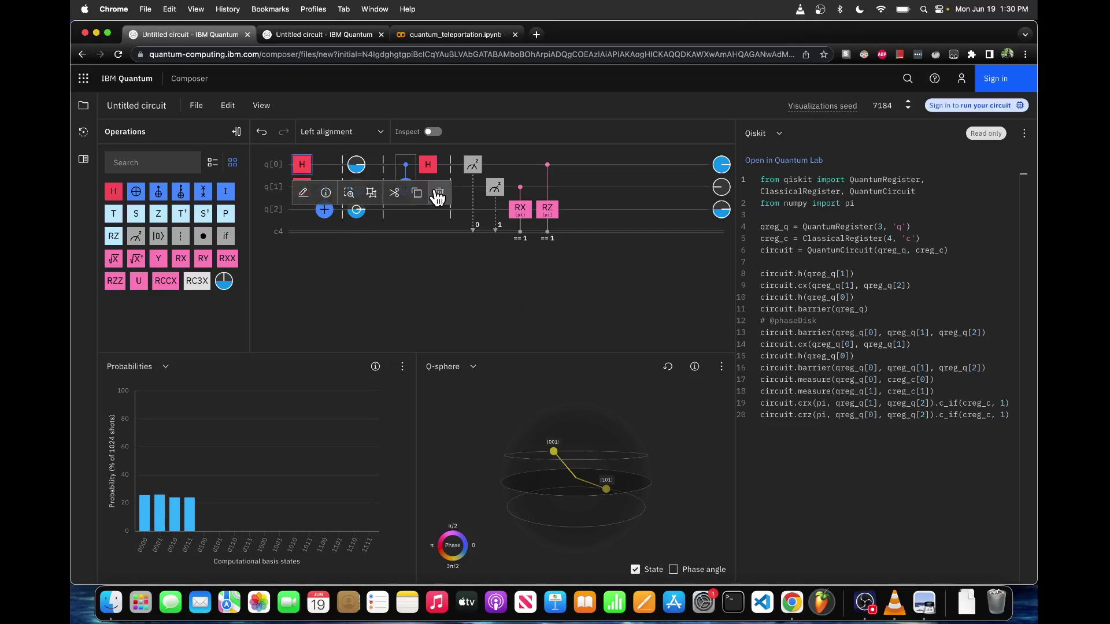
{"action": "left_click", "coordinate": [438, 194]}
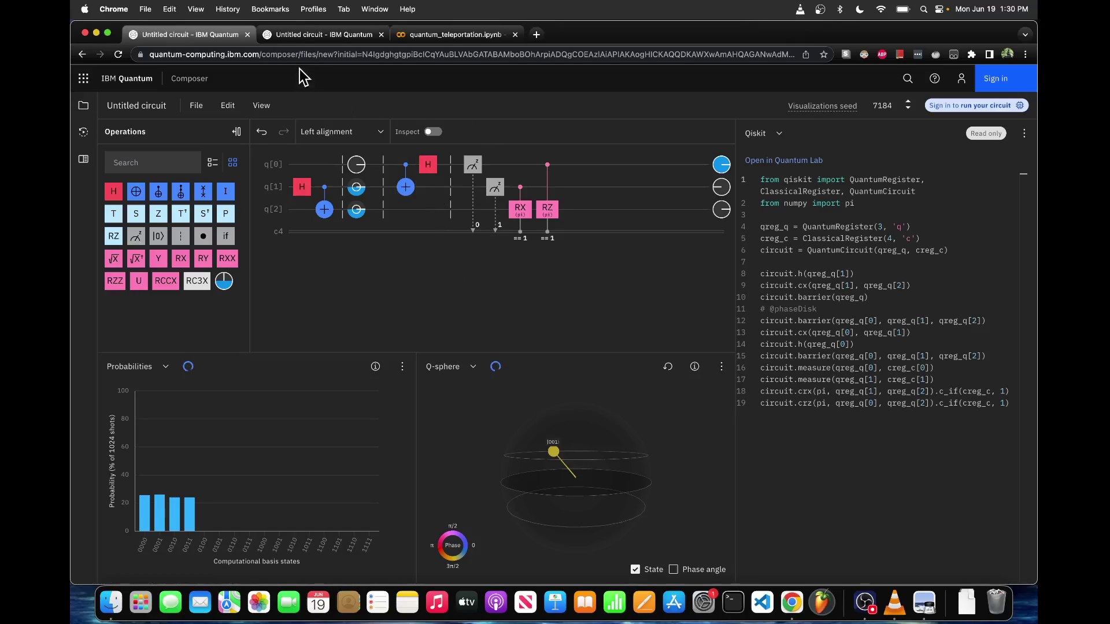
{"action": "left_click", "coordinate": [305, 40]}
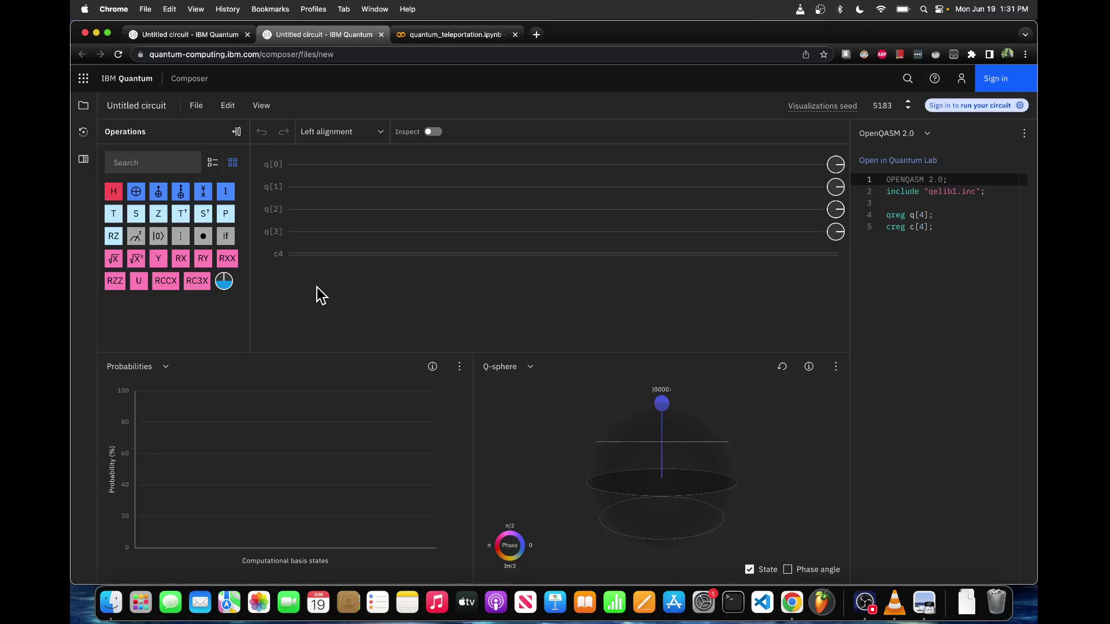
Remove qubit q[3], then add H on q[1] and a CNOT from q[1] to q[2].
{"action": "left_click", "coordinate": [277, 258]}
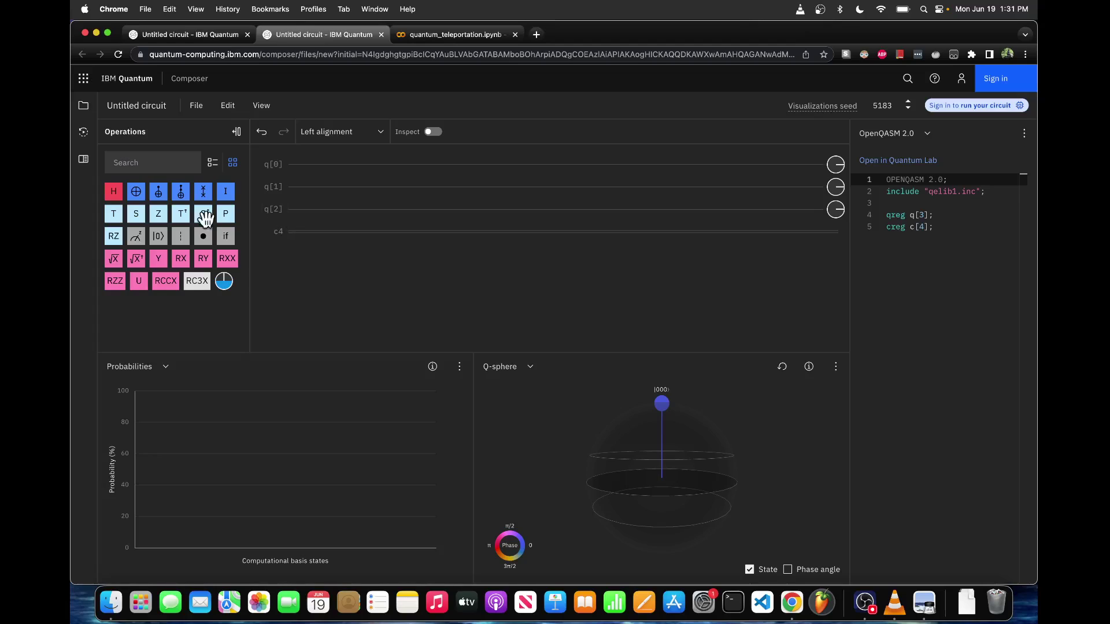
{"action": "left_click_drag", "start_coordinate": [114, 194], "coordinate": [307, 186]}
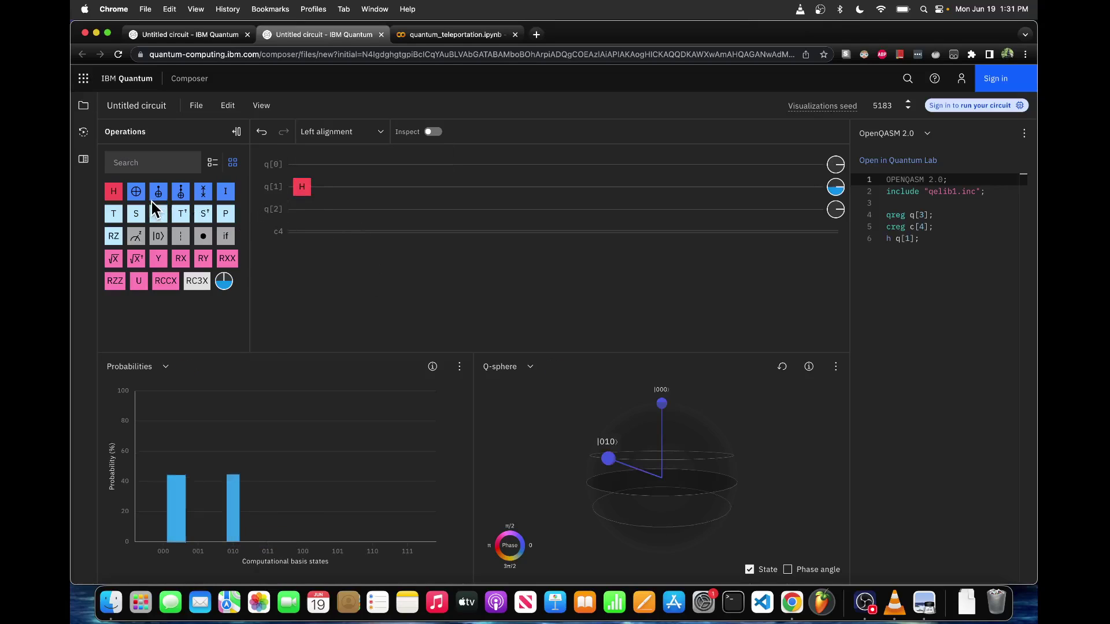
{"action": "left_click_drag", "start_coordinate": [158, 191], "coordinate": [327, 198]}
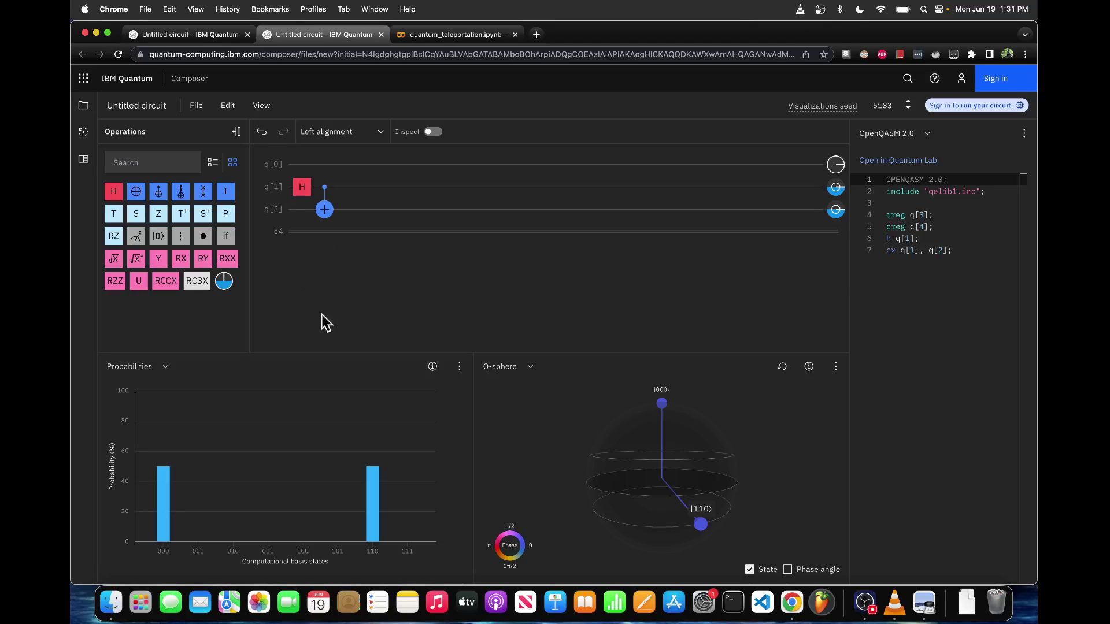
{"action": "mouse_move", "coordinate": [196, 533]}
Add a phase disk and a barrier spanning q[0], q[1] and q[2].
{"action": "left_click_drag", "start_coordinate": [224, 281], "coordinate": [357, 173]}
{"action": "left_click", "coordinate": [383, 289]}
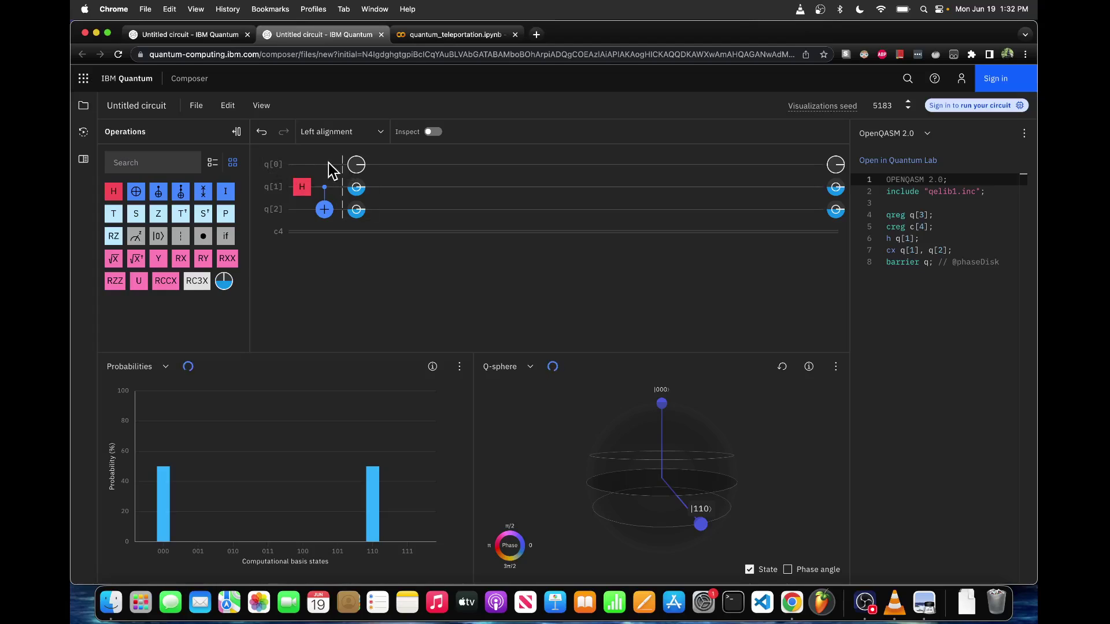
{"action": "left_click_drag", "start_coordinate": [180, 241], "coordinate": [396, 173]}
{"action": "left_click", "coordinate": [345, 196]}
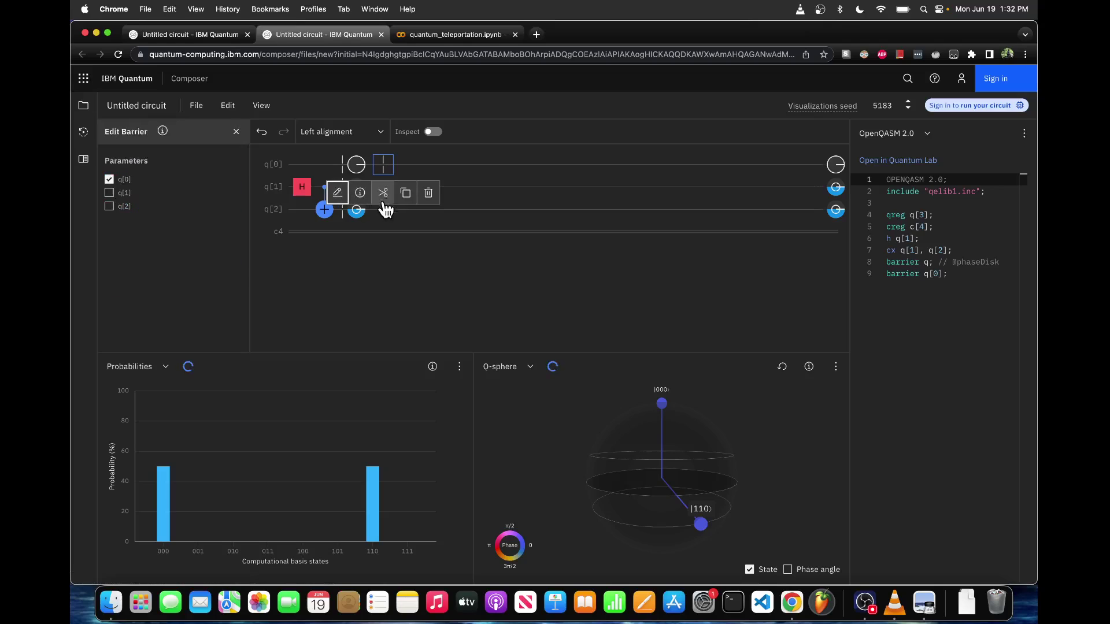
{"action": "left_click", "coordinate": [118, 193]}
{"action": "left_click", "coordinate": [108, 206]}
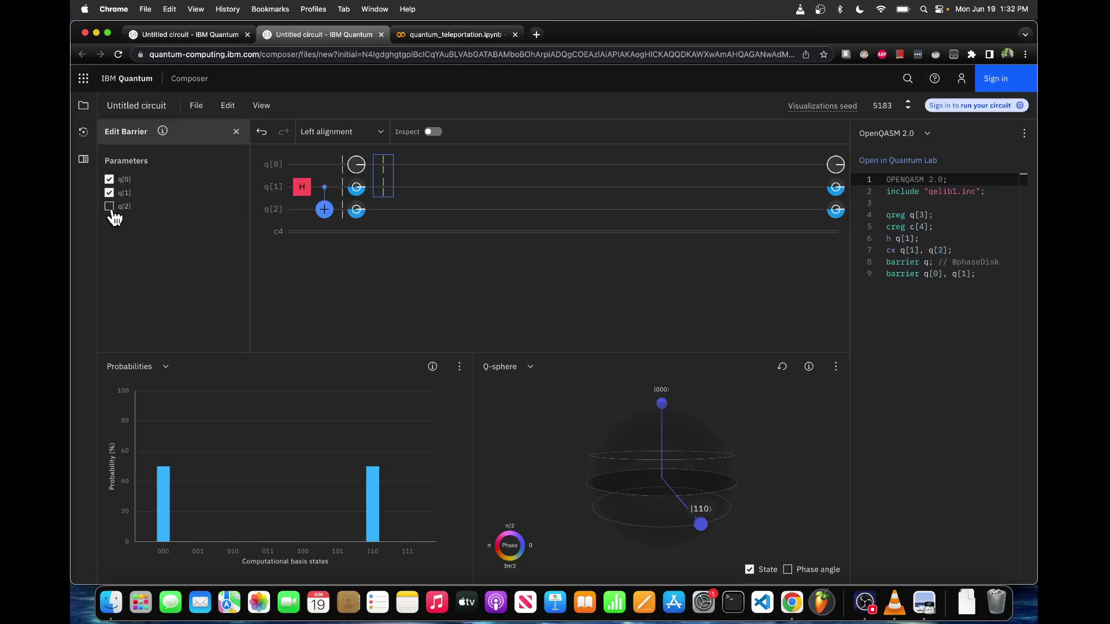
{"action": "left_click", "coordinate": [436, 309]}
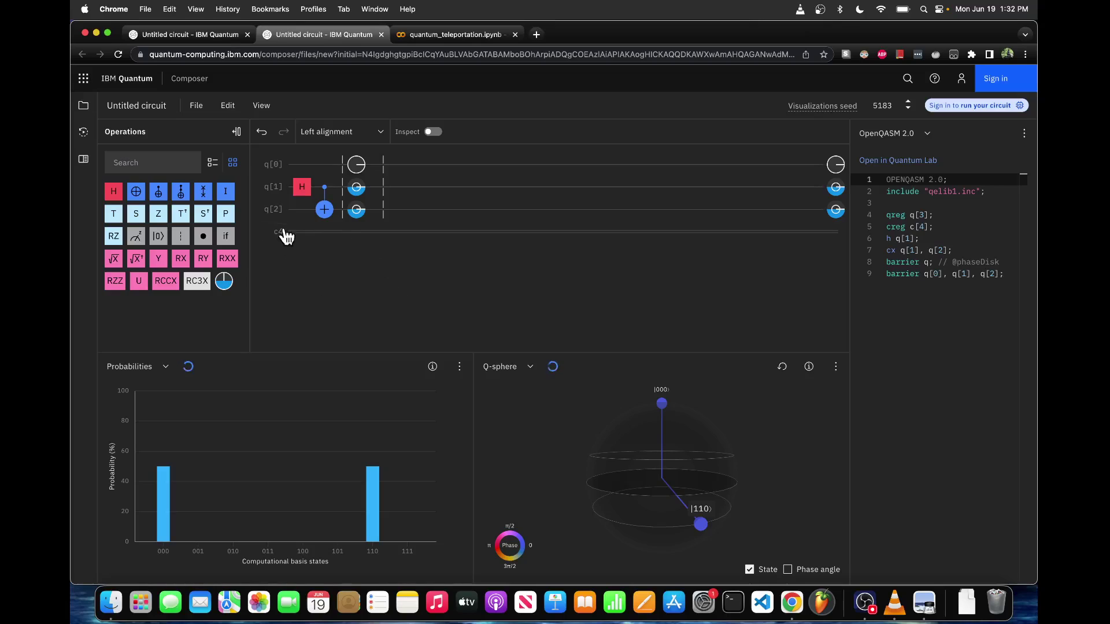
Add a CNOT from q[0] to q[1], followed by a Hadamard on q[0].
{"action": "left_click_drag", "start_coordinate": [159, 192], "coordinate": [414, 180]}
{"action": "left_click", "coordinate": [432, 299]}
{"action": "left_click_drag", "start_coordinate": [114, 191], "coordinate": [437, 163]}
{"action": "left_click", "coordinate": [476, 260]}
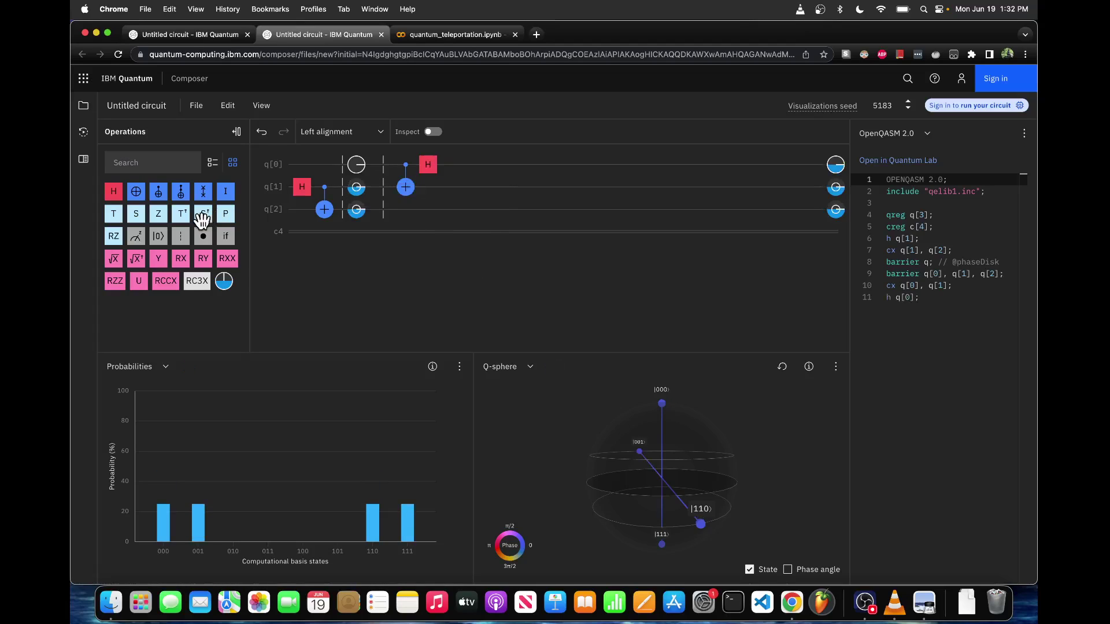
Place a second barrier after the Hadamard, spanning all three qubits.
{"action": "left_click_drag", "start_coordinate": [184, 239], "coordinate": [456, 167]}
{"action": "left_click", "coordinate": [404, 192]}
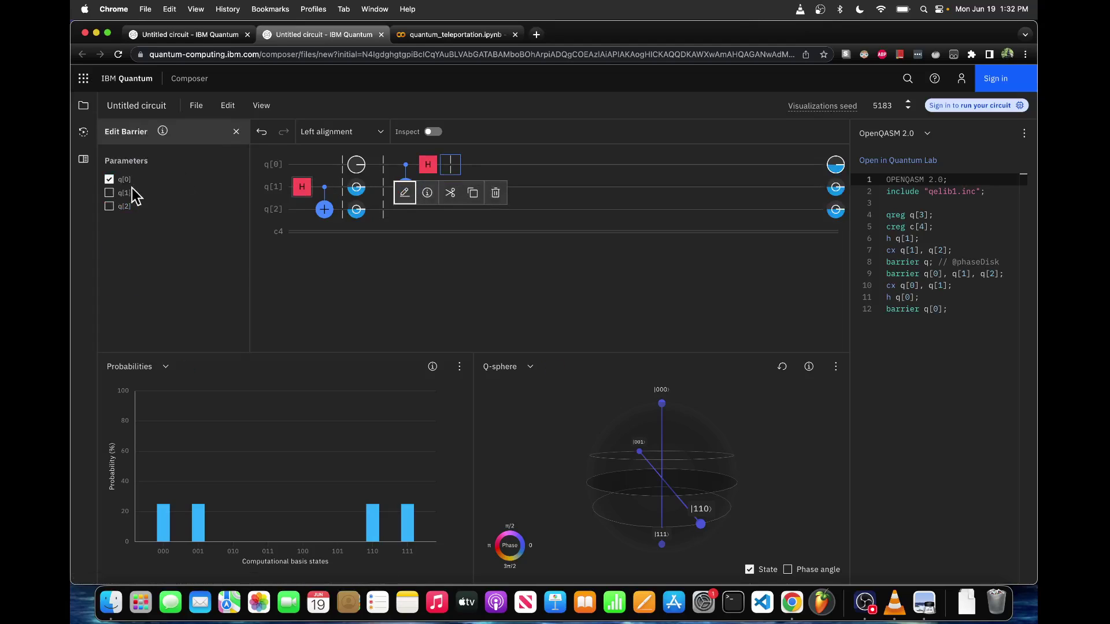
{"action": "left_click", "coordinate": [110, 192]}
{"action": "left_click", "coordinate": [109, 206]}
{"action": "left_click", "coordinate": [236, 132]}
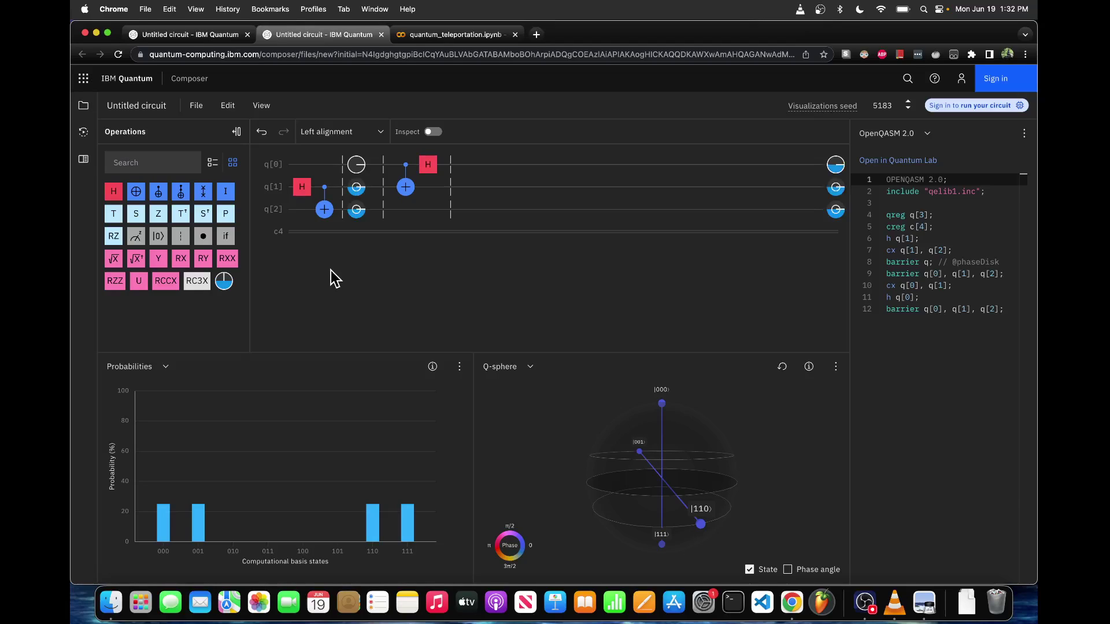
Measure q[0] and q[1] into classical bits 0 and 1, then add RX on q[2].
{"action": "left_click_drag", "start_coordinate": [138, 237], "coordinate": [473, 164]}
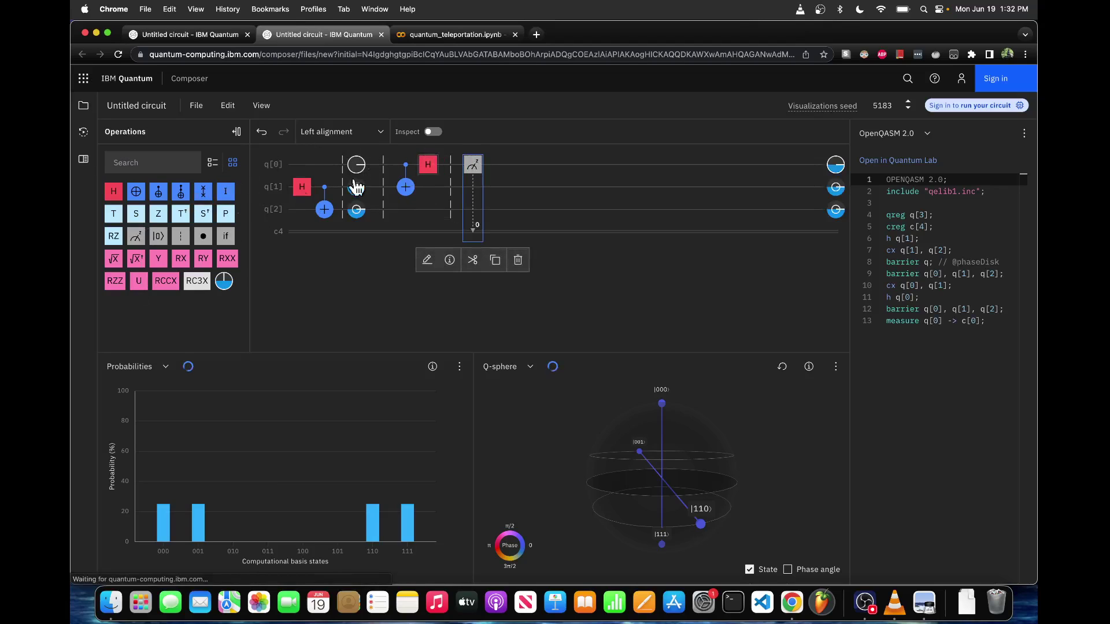
{"action": "left_click_drag", "start_coordinate": [140, 236], "coordinate": [495, 187]}
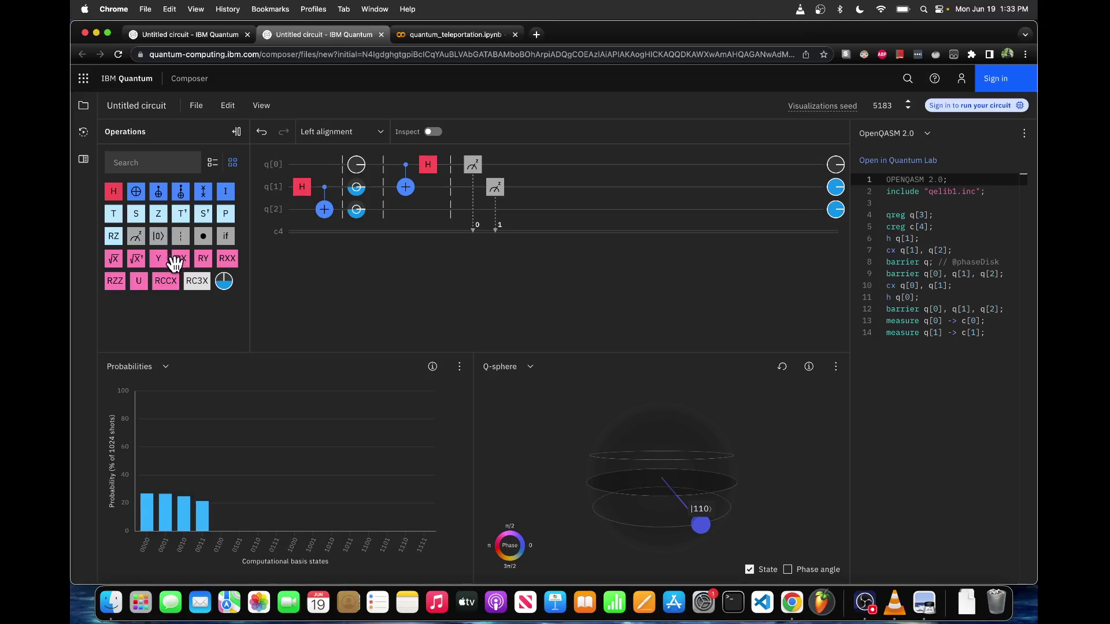
{"action": "left_click_drag", "start_coordinate": [181, 259], "coordinate": [524, 223]}
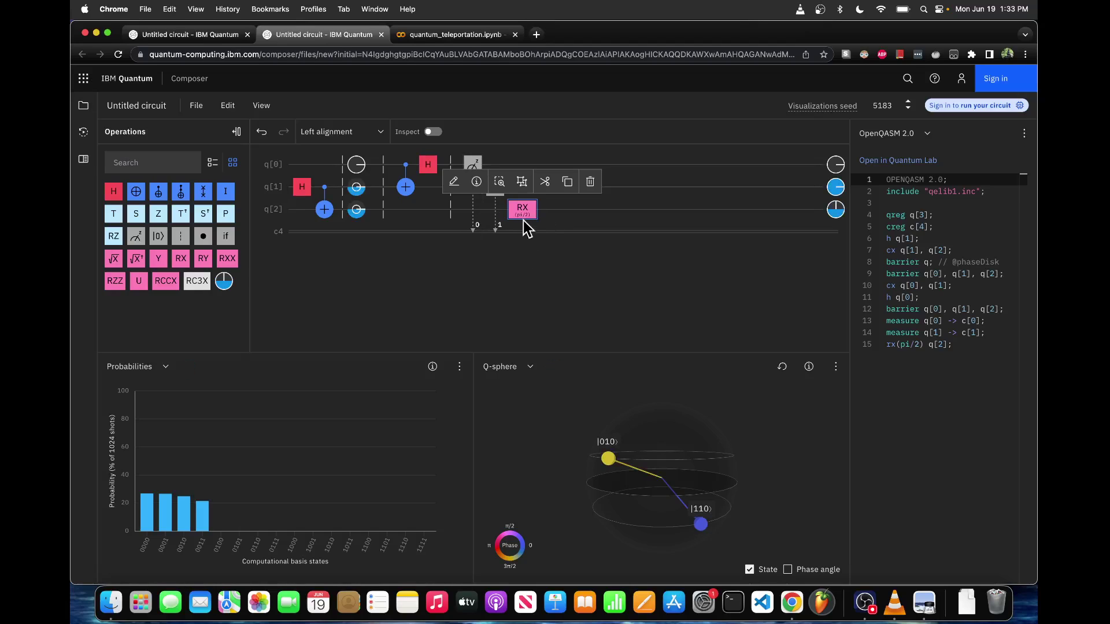
Set the RX angle to pi and add q[1] as its control qubit.
{"action": "left_click", "coordinate": [525, 223]}
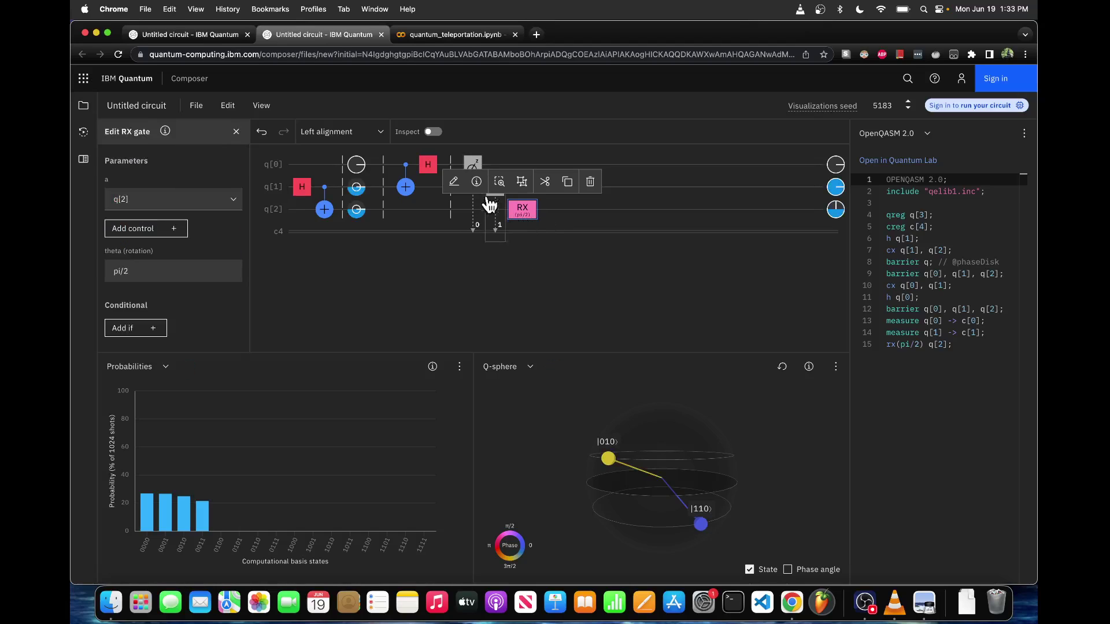
{"action": "left_click", "coordinate": [183, 270]}
{"action": "key", "text": "BackSpace"}
{"action": "key", "text": "BackSpace"}
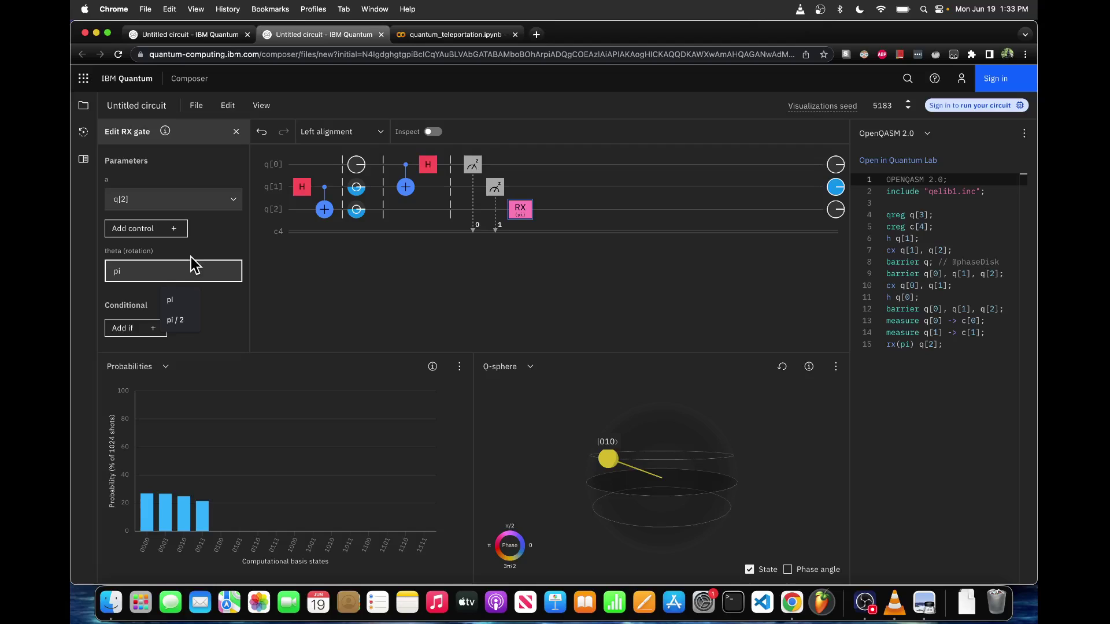
{"action": "left_click", "coordinate": [174, 233]}
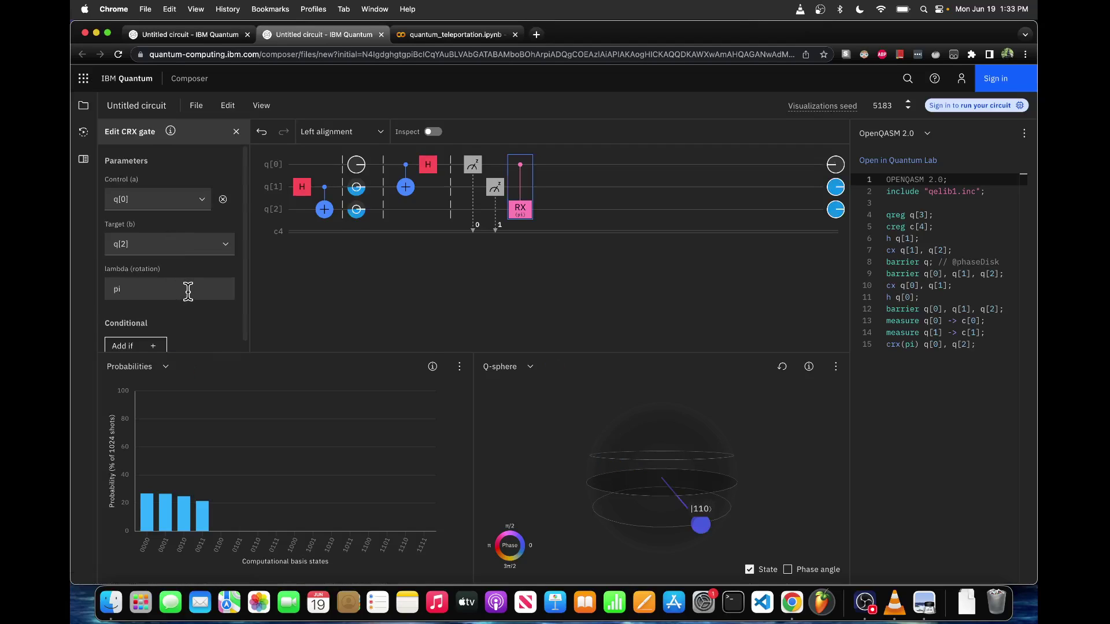
{"action": "left_click", "coordinate": [185, 203]}
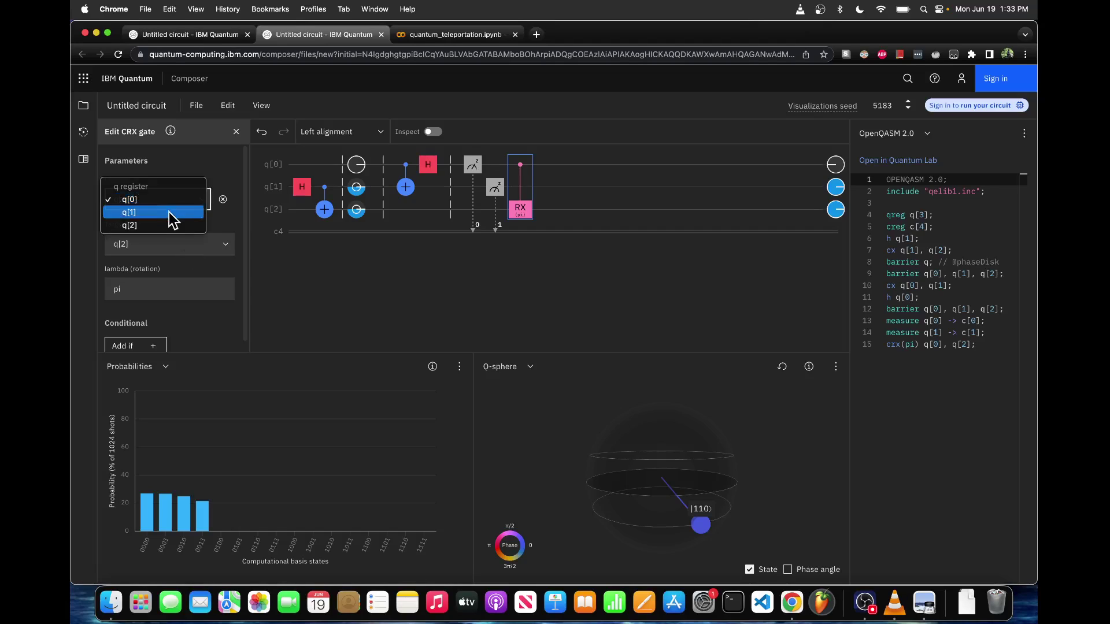
{"action": "left_click", "coordinate": [169, 213]}
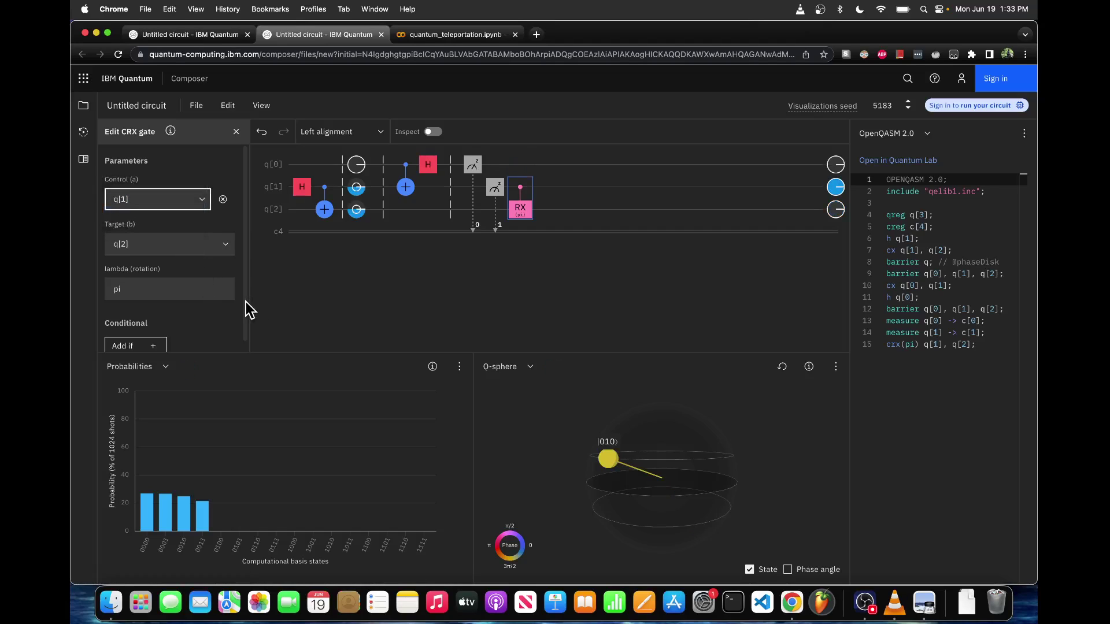
Make the CRX conditional on register c equal to 1.
{"action": "left_click", "coordinate": [153, 345]}
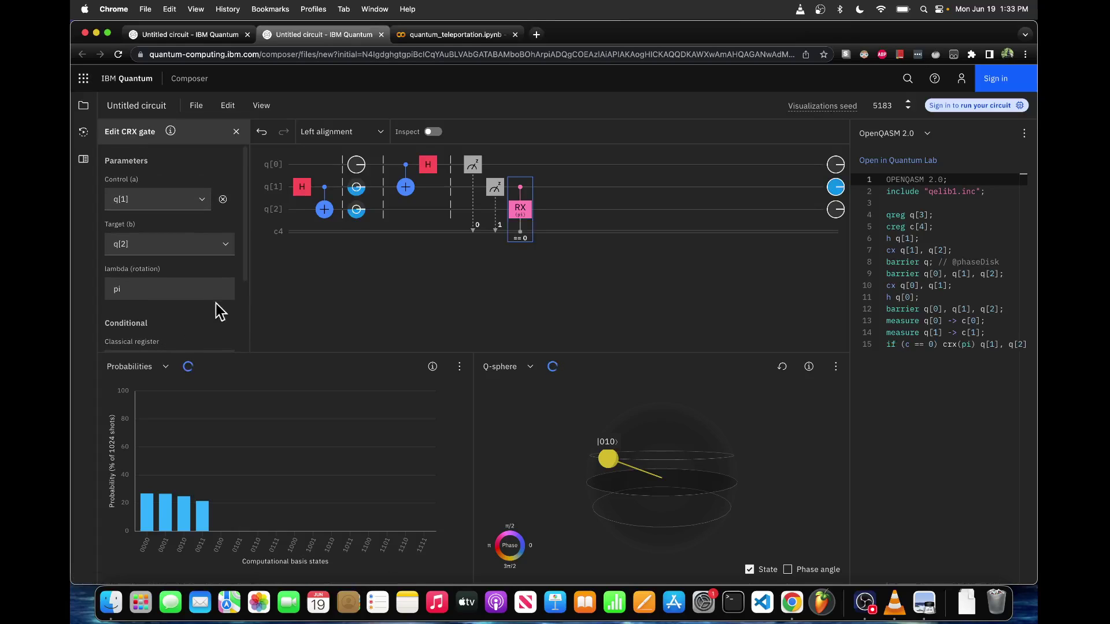
{"action": "scroll", "coordinate": [242, 300], "scroll_direction": "down", "scroll_amount": 3}
{"action": "left_click", "coordinate": [175, 322]}
{"action": "key", "text": "BackSpace"}
{"action": "type", "text": "1"}
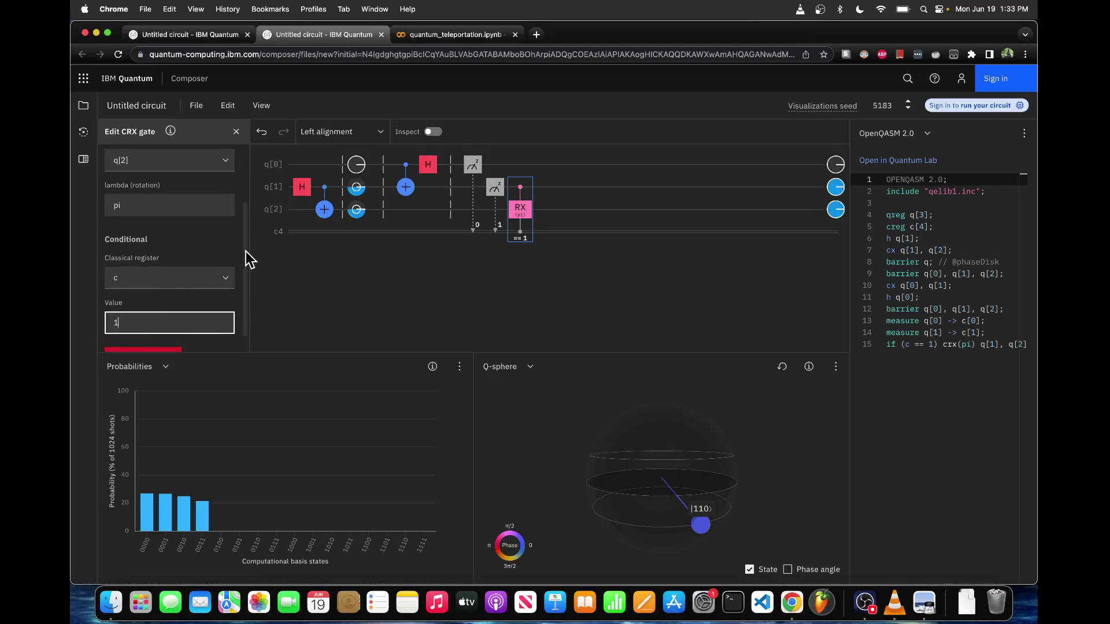
{"action": "scroll", "coordinate": [247, 260], "scroll_direction": "down", "scroll_amount": 1}
{"action": "left_click", "coordinate": [285, 318]}
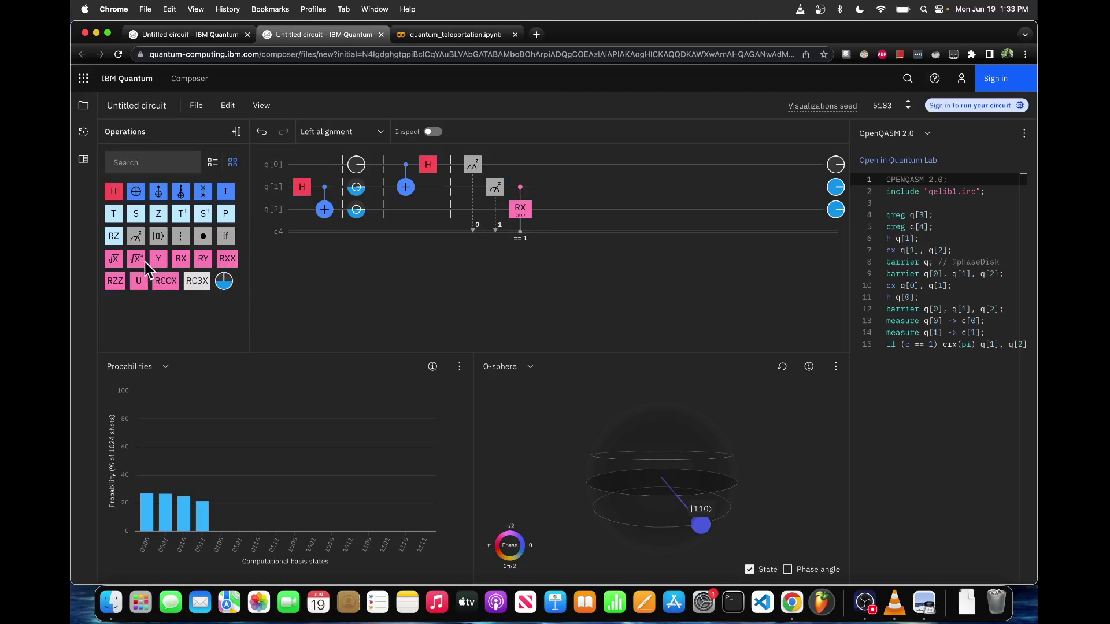
Place an RZ on q[2] after RX, set its angle to pi, control it from q[0].
{"action": "left_click_drag", "start_coordinate": [113, 236], "coordinate": [562, 220]}
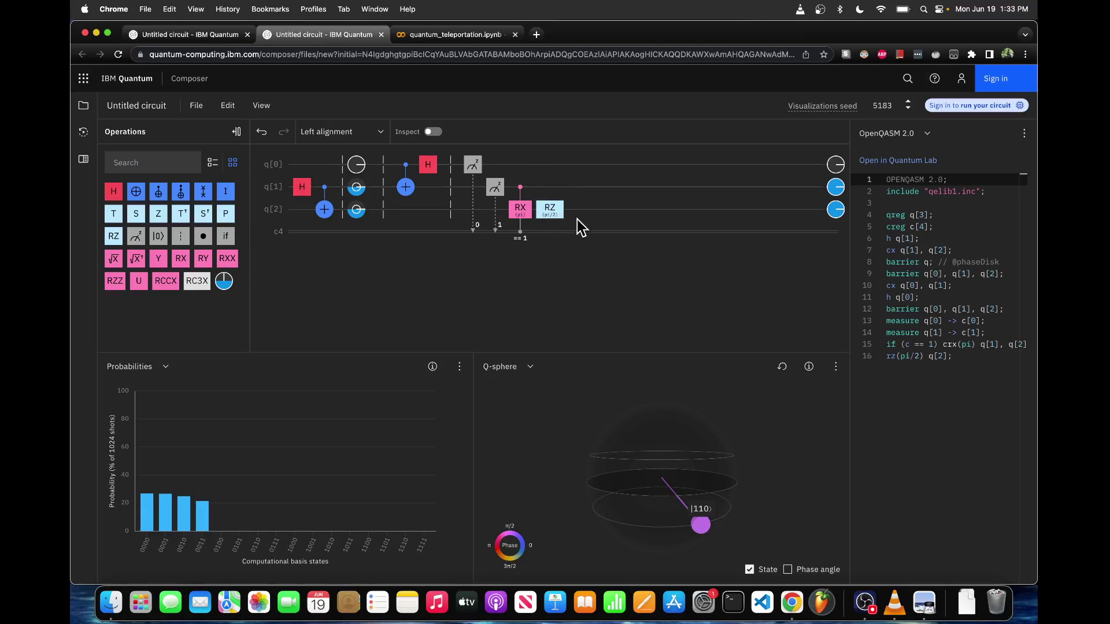
{"action": "left_click", "coordinate": [552, 212]}
{"action": "left_click", "coordinate": [480, 182]}
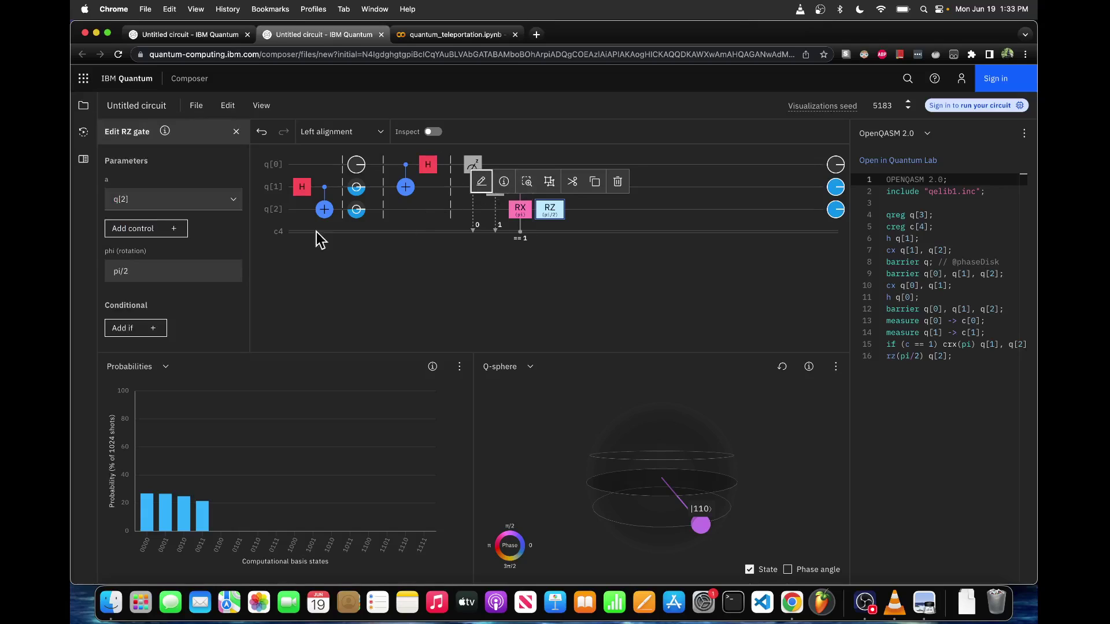
{"action": "left_click", "coordinate": [213, 267]}
{"action": "key", "text": "BackSpace"}
{"action": "key", "text": "BackSpace"}
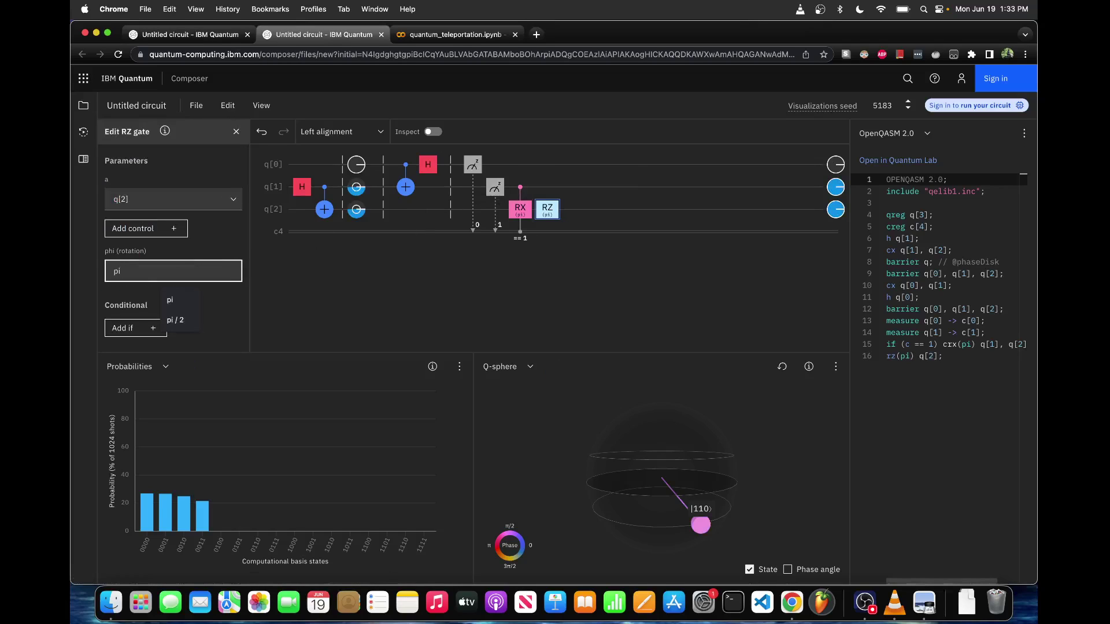
{"action": "left_click", "coordinate": [167, 229]}
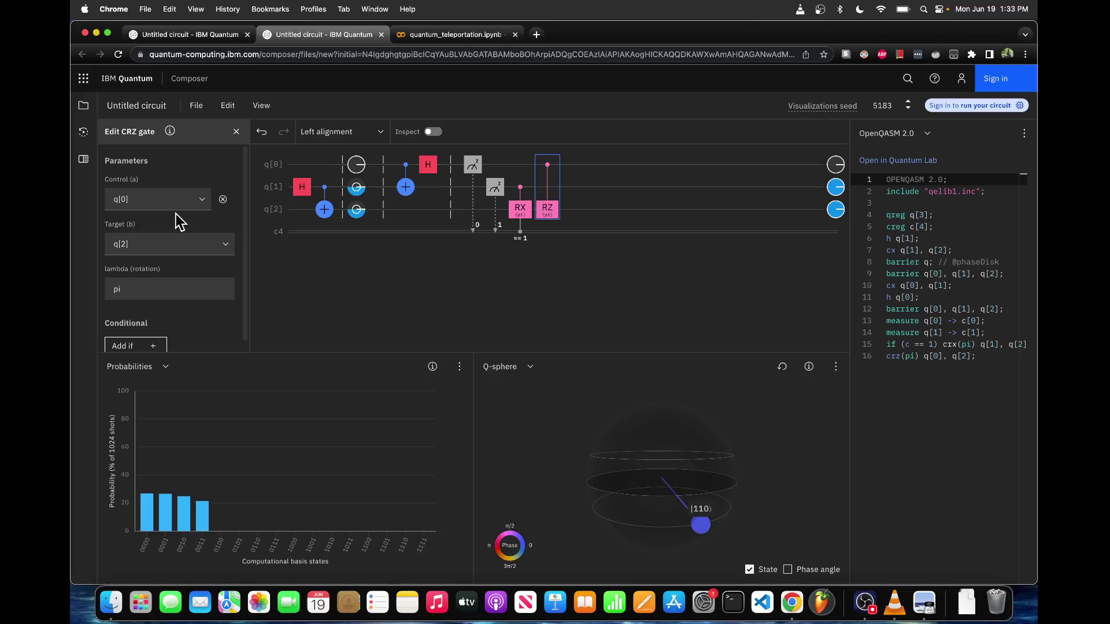
Make the CRZ conditional on register c equal to 1.
{"action": "scroll", "coordinate": [246, 209], "scroll_direction": "down", "scroll_amount": 1}
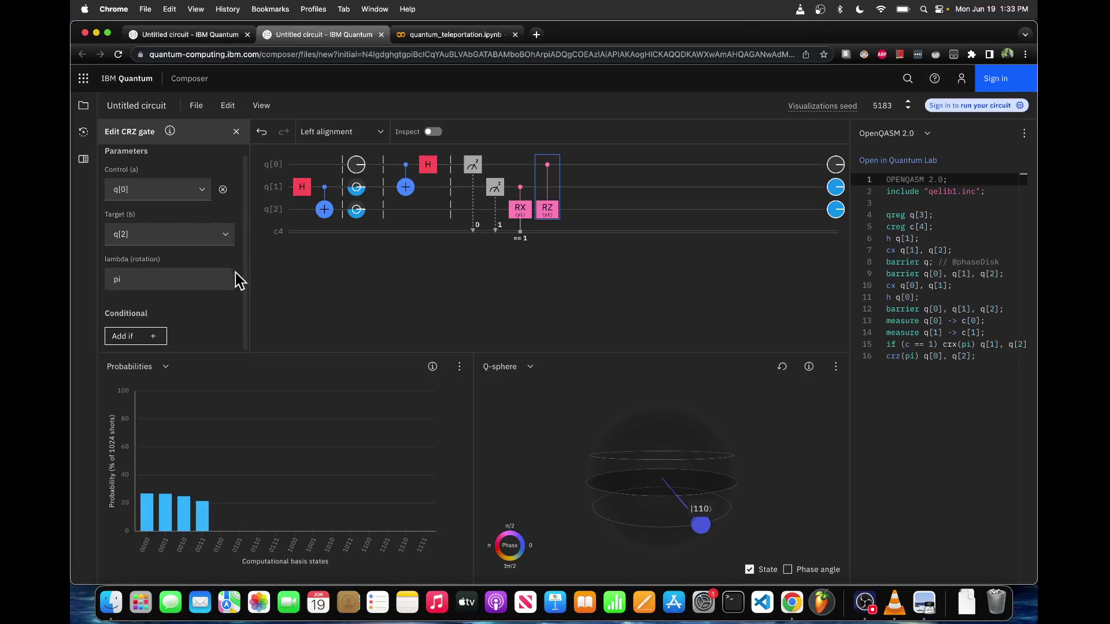
{"action": "left_click", "coordinate": [152, 336]}
{"action": "scroll", "coordinate": [248, 300], "scroll_direction": "down", "scroll_amount": 3}
{"action": "left_click", "coordinate": [202, 312]}
{"action": "key", "text": "BackSpace"}
{"action": "type", "text": "1"}
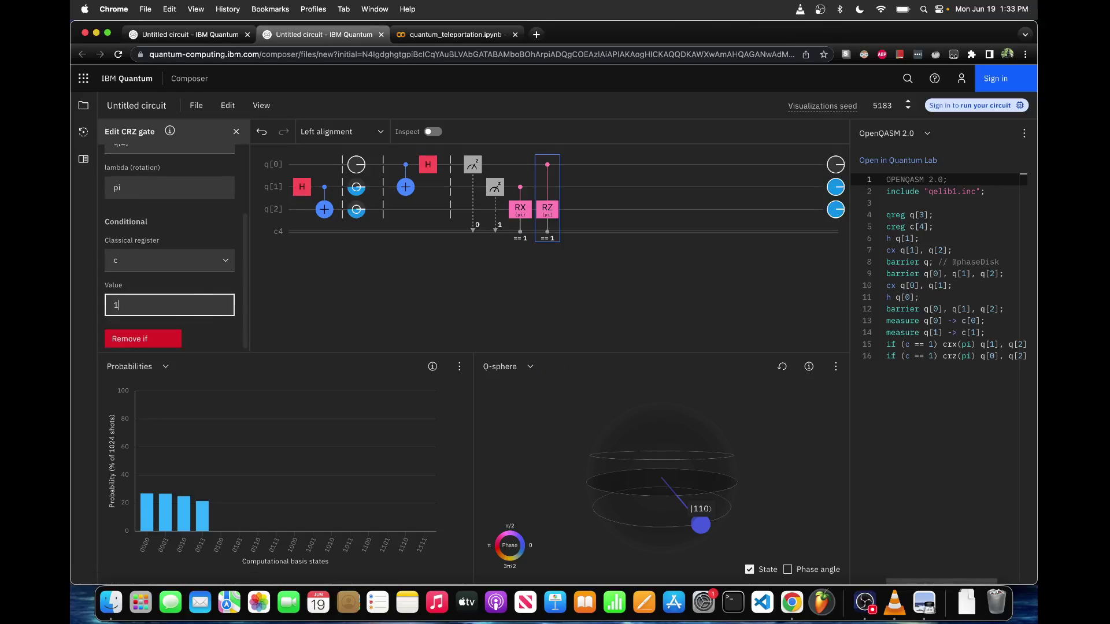
{"action": "left_click", "coordinate": [274, 281]}
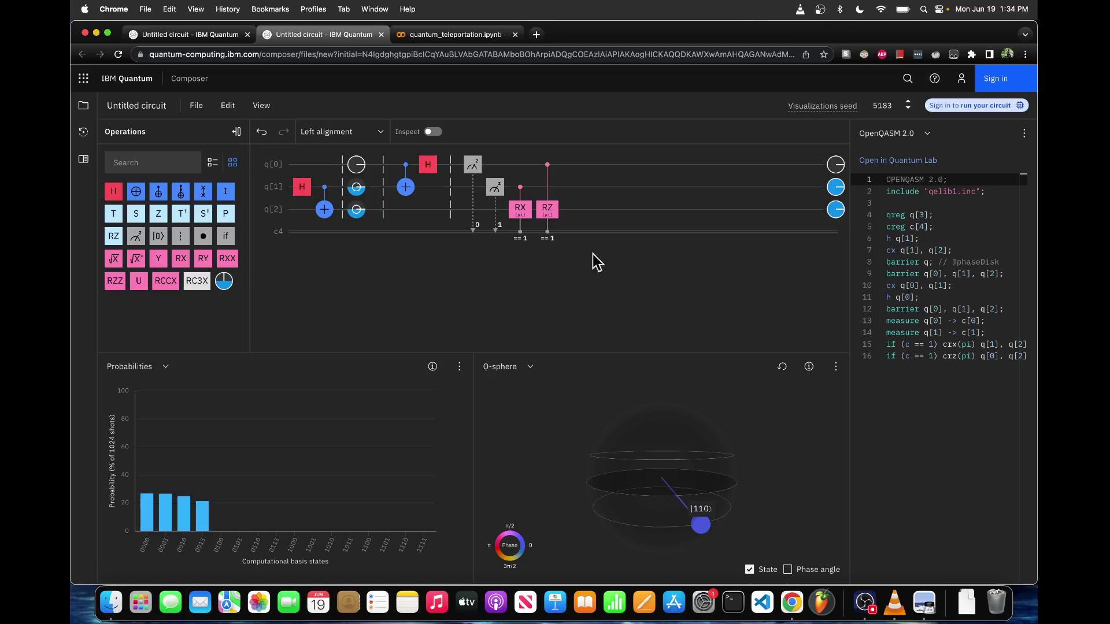
Reload the composer and raise the visualizations seed to 2337.
{"action": "mouse_move", "coordinate": [196, 104]}
{"action": "left_click", "coordinate": [118, 54]}
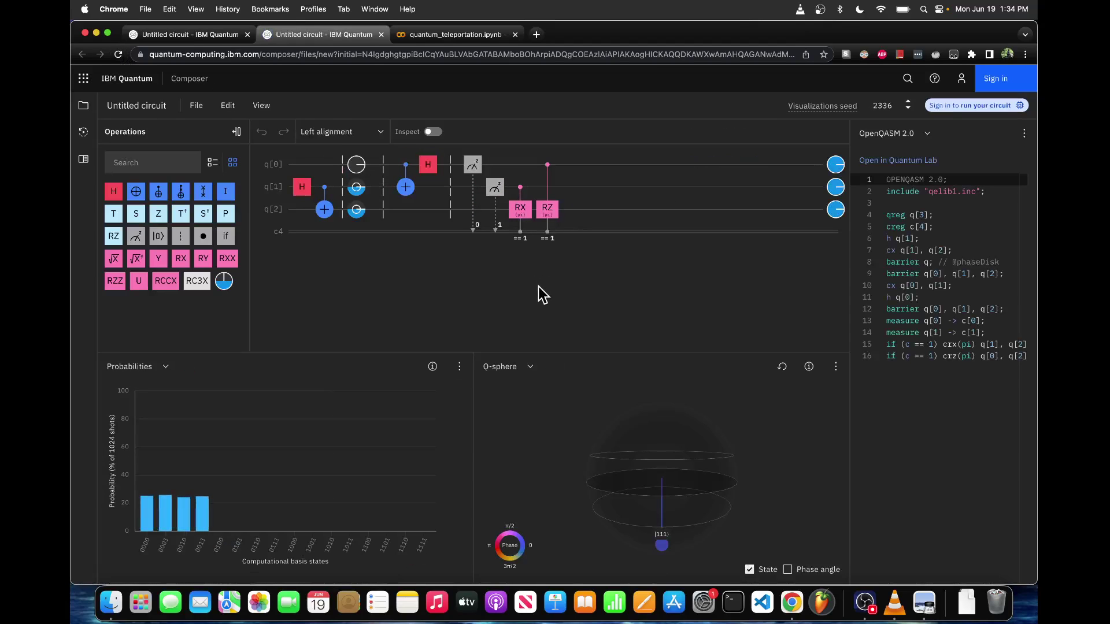
{"action": "left_click", "coordinate": [908, 101]}
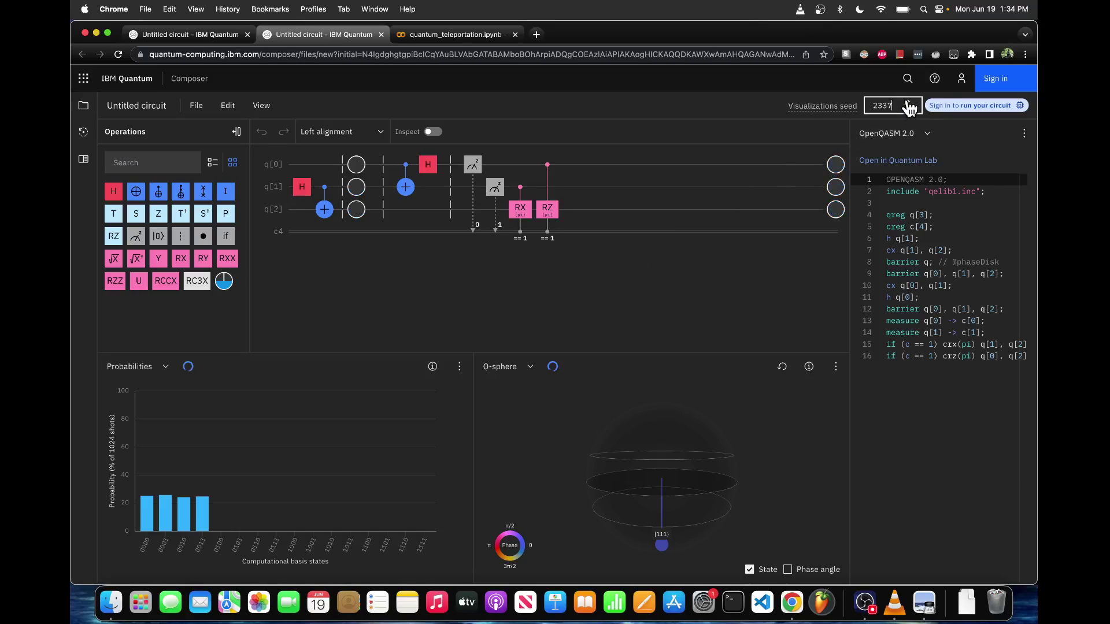
{"action": "left_click", "coordinate": [789, 274]}
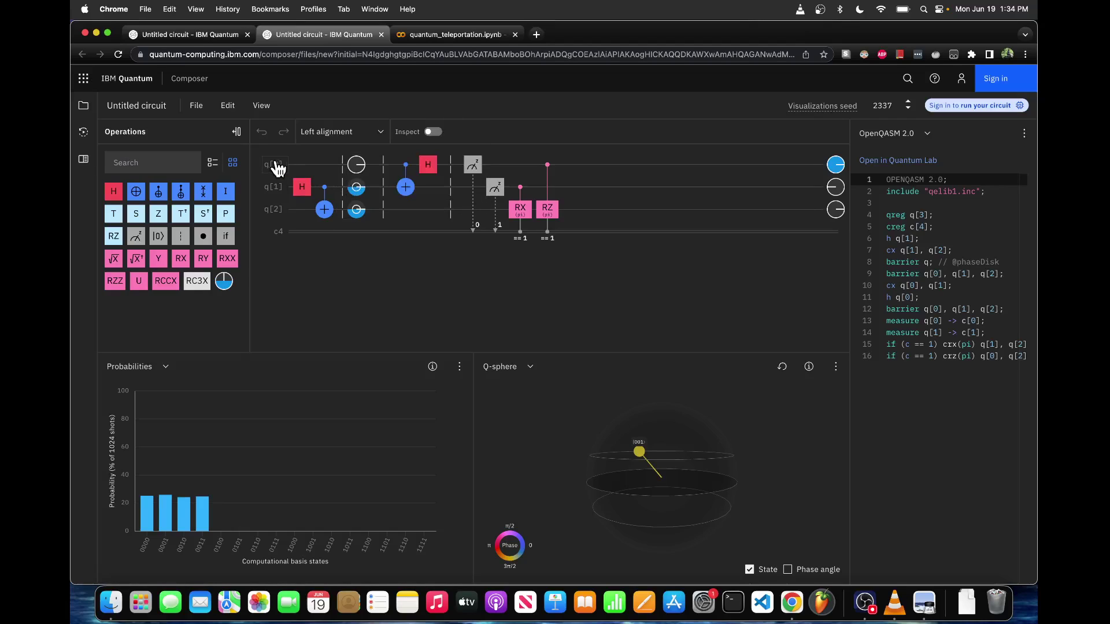
{"action": "mouse_move", "coordinate": [842, 215]}
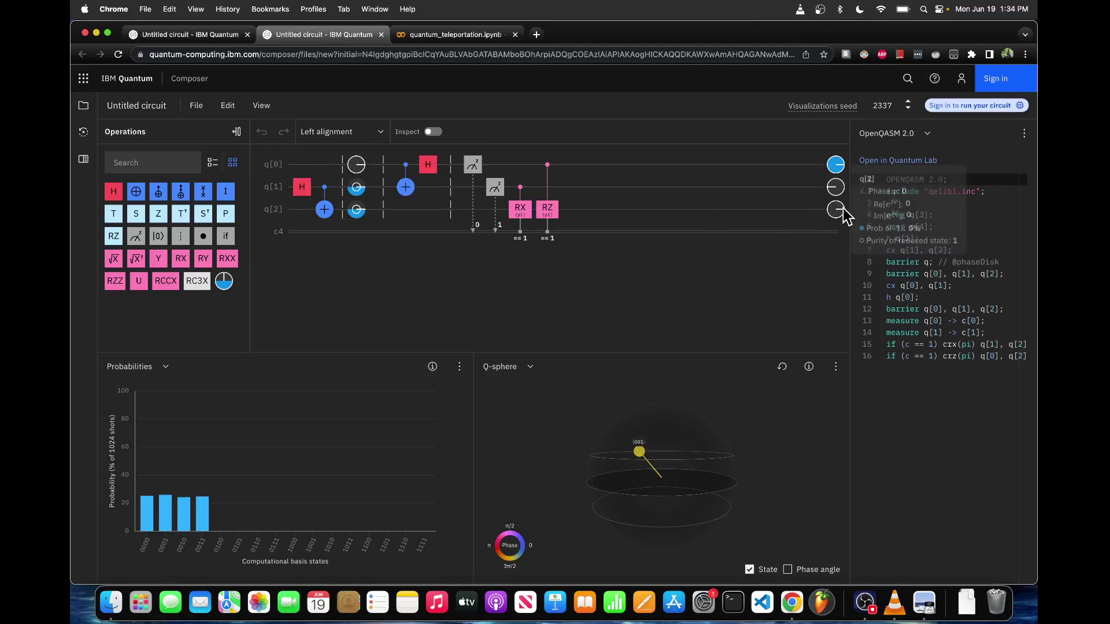
Replace a trial X gate with a Hadamard at the start of q[0], then widen the code panel.
{"action": "left_click_drag", "start_coordinate": [142, 194], "coordinate": [301, 165]}
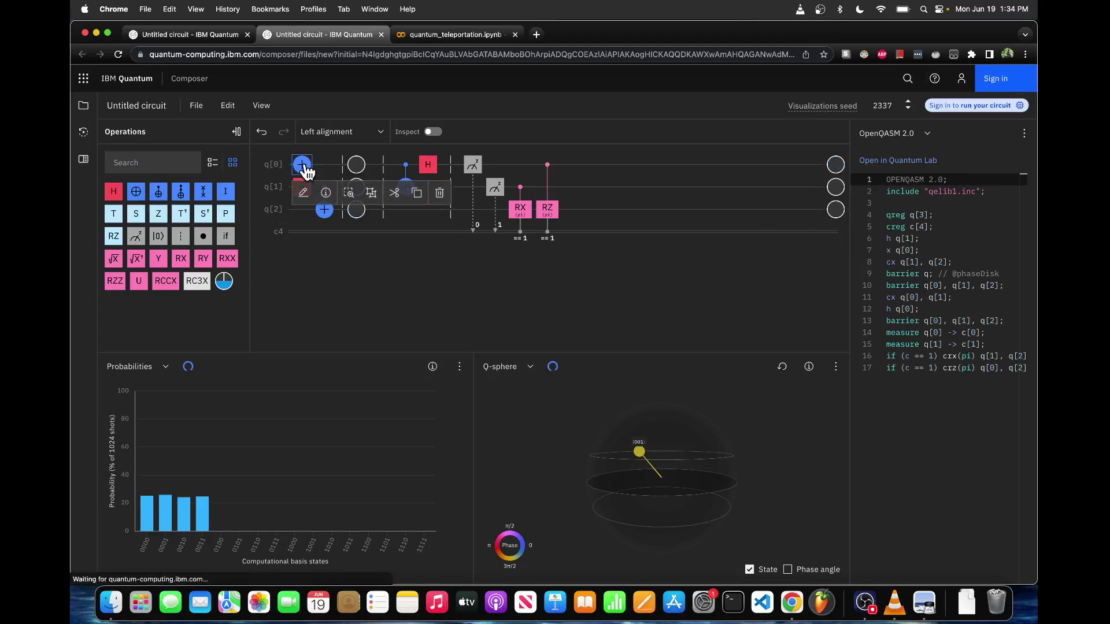
{"action": "left_click", "coordinate": [462, 272]}
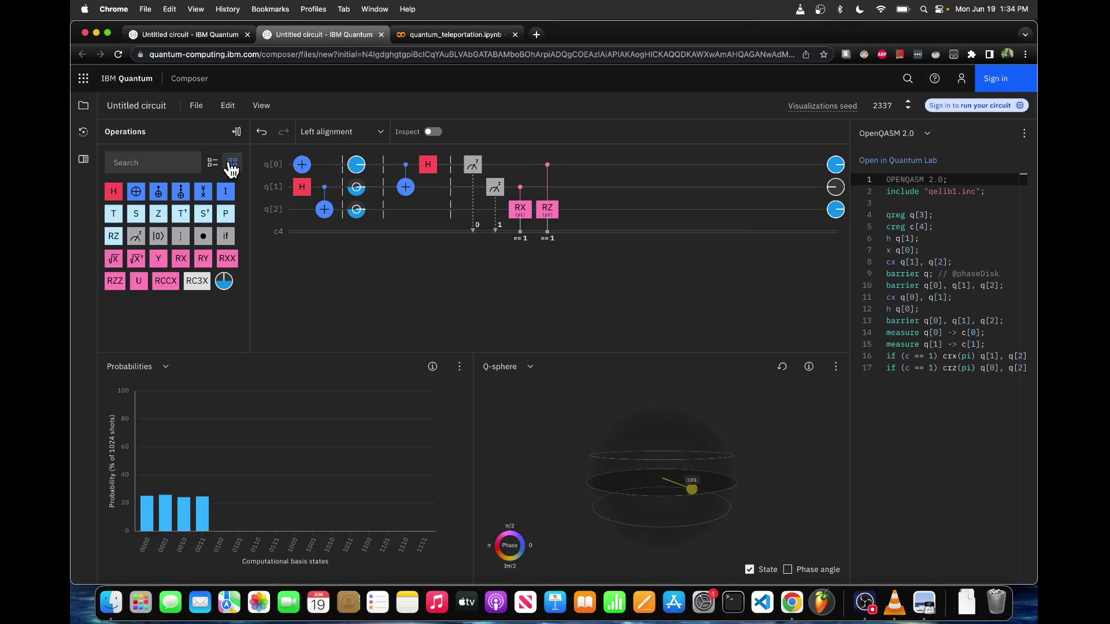
{"action": "left_click", "coordinate": [299, 163]}
{"action": "left_click", "coordinate": [439, 192]}
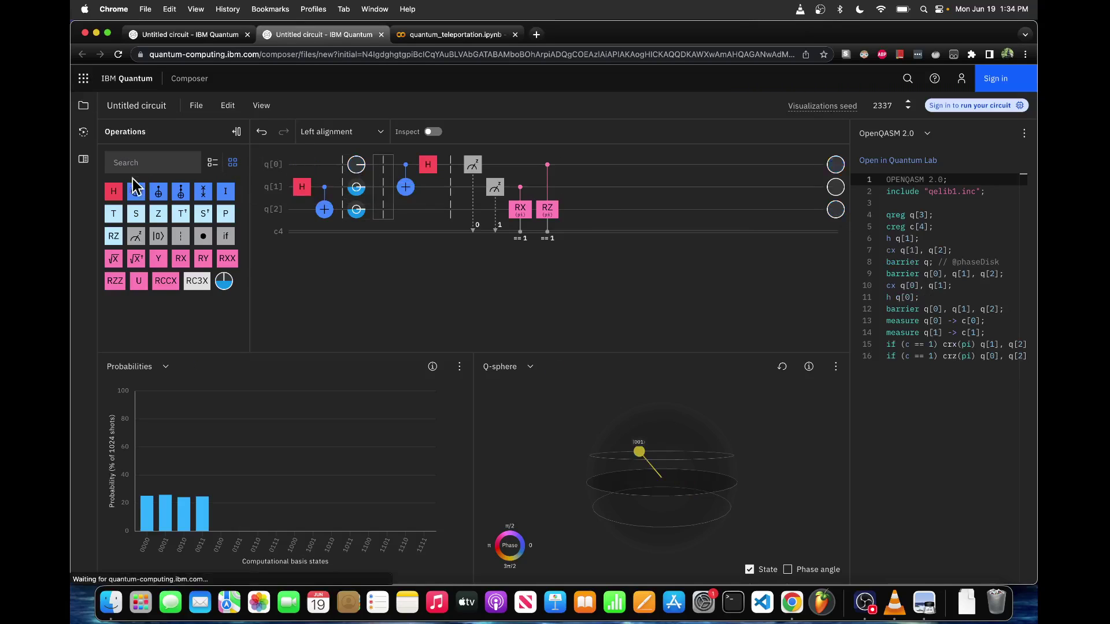
{"action": "left_click_drag", "start_coordinate": [114, 190], "coordinate": [301, 163]}
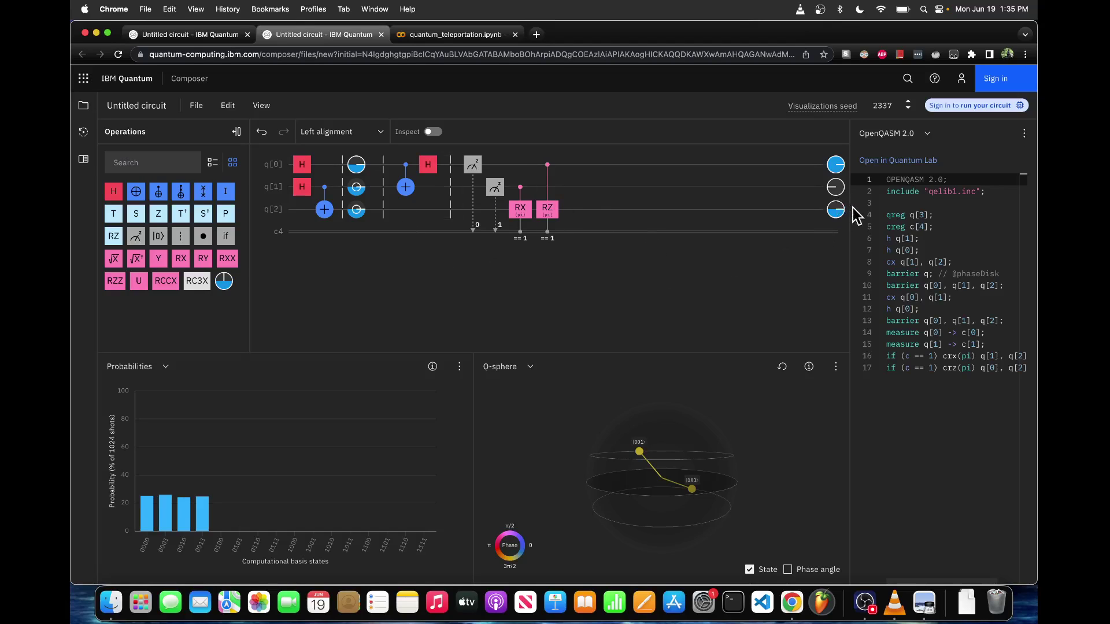
{"action": "left_click_drag", "start_coordinate": [848, 222], "coordinate": [640, 230]}
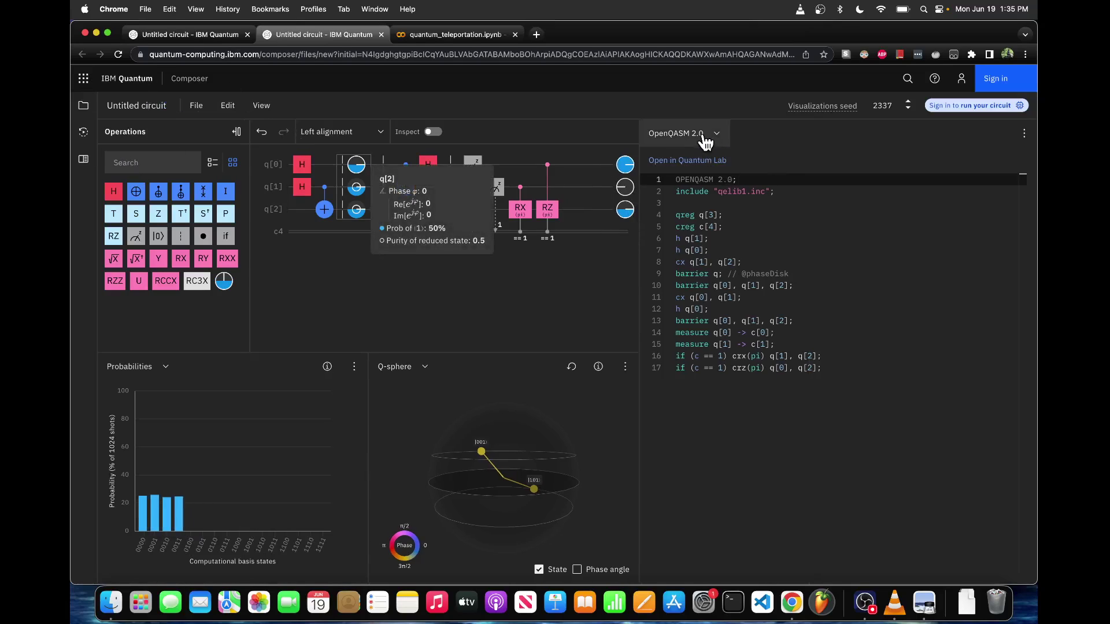
Show Qiskit code, delete the q[0] Hadamard, select the code, and go to quantum_teleportation.ipynb.
{"action": "left_click", "coordinate": [717, 140]}
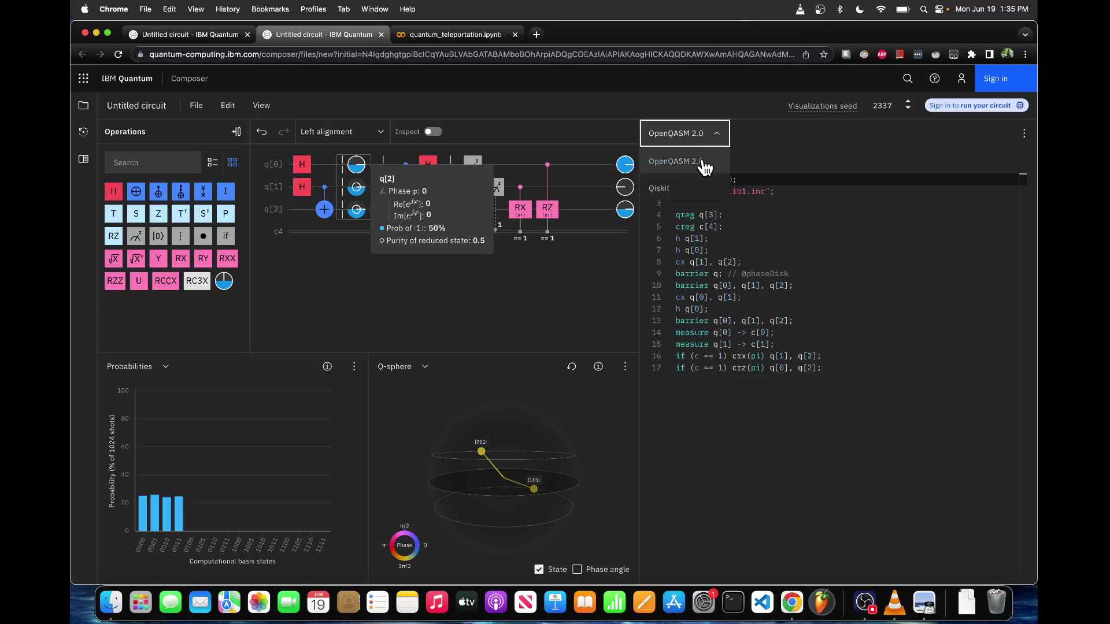
{"action": "left_click", "coordinate": [692, 185]}
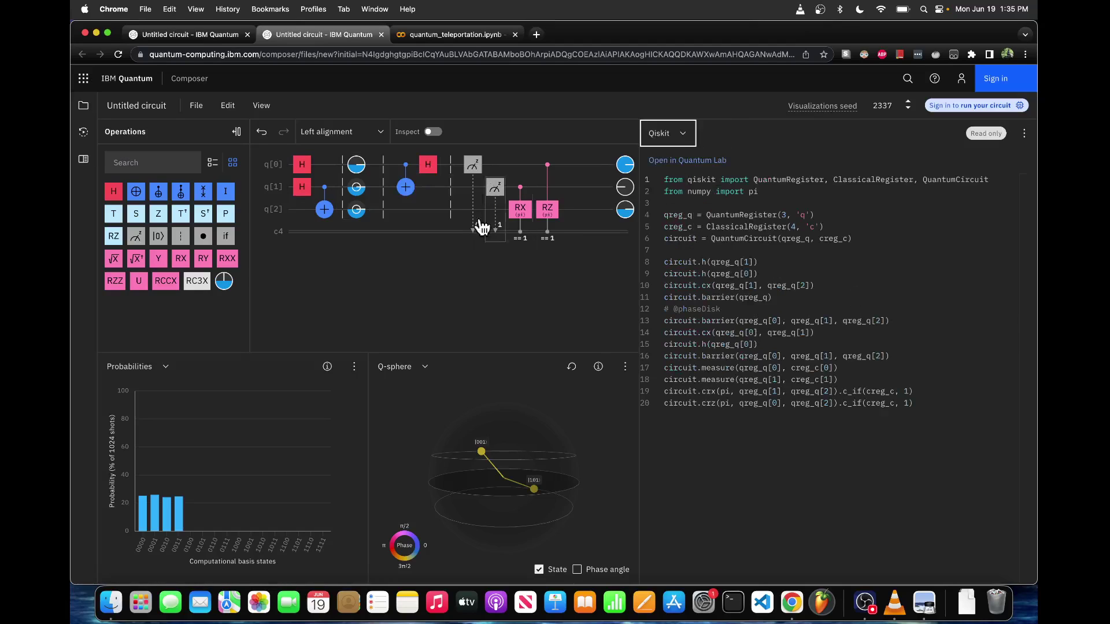
{"action": "left_click", "coordinate": [301, 164]}
{"action": "left_click", "coordinate": [435, 195]}
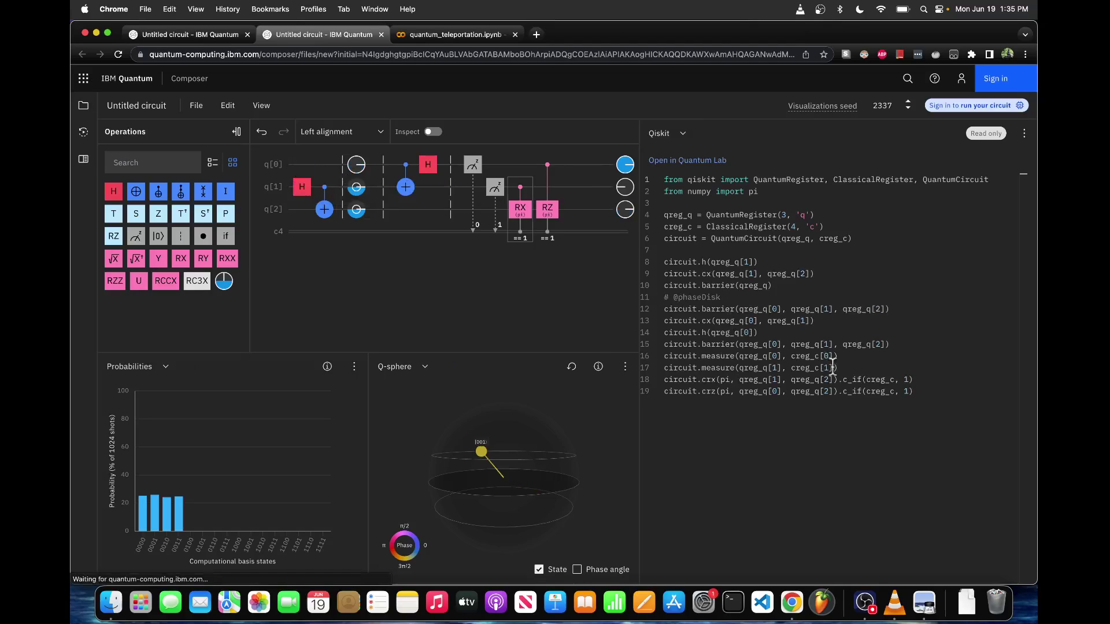
{"action": "left_click_drag", "start_coordinate": [928, 393], "coordinate": [664, 180]}
{"action": "key", "text": "super+c"}
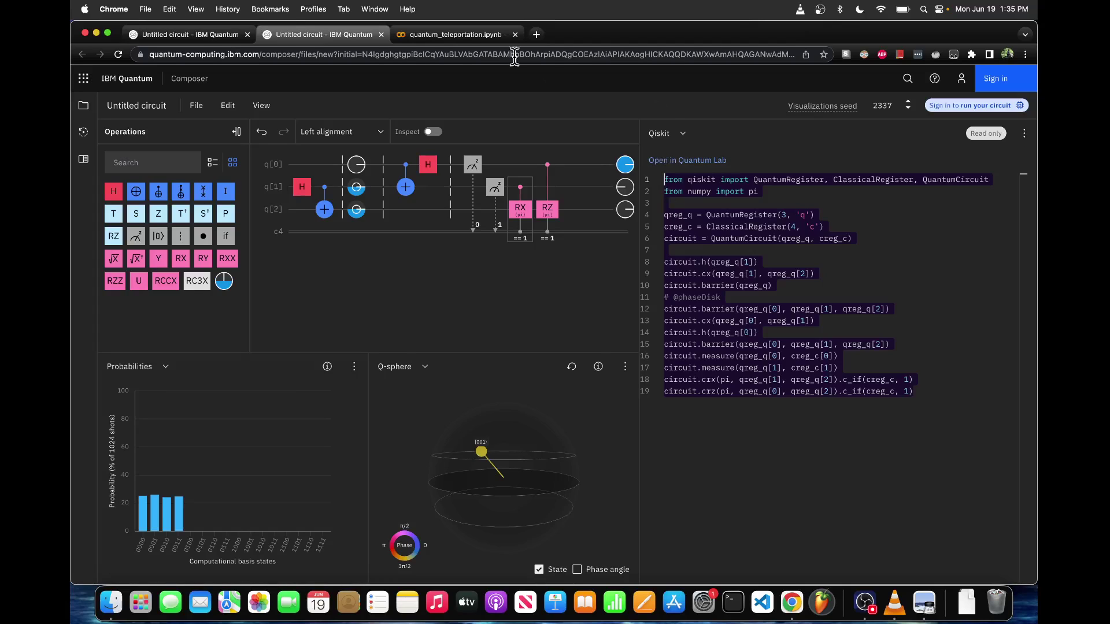
{"action": "left_click", "coordinate": [469, 34]}
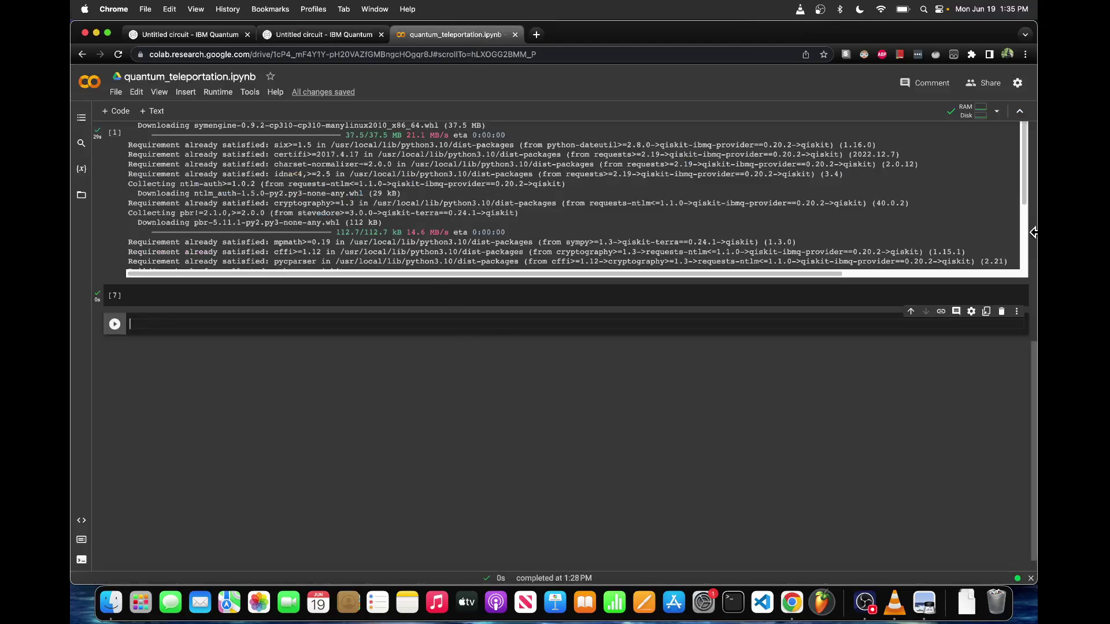
{"action": "left_click_drag", "start_coordinate": [1036, 367], "coordinate": [1022, 146]}
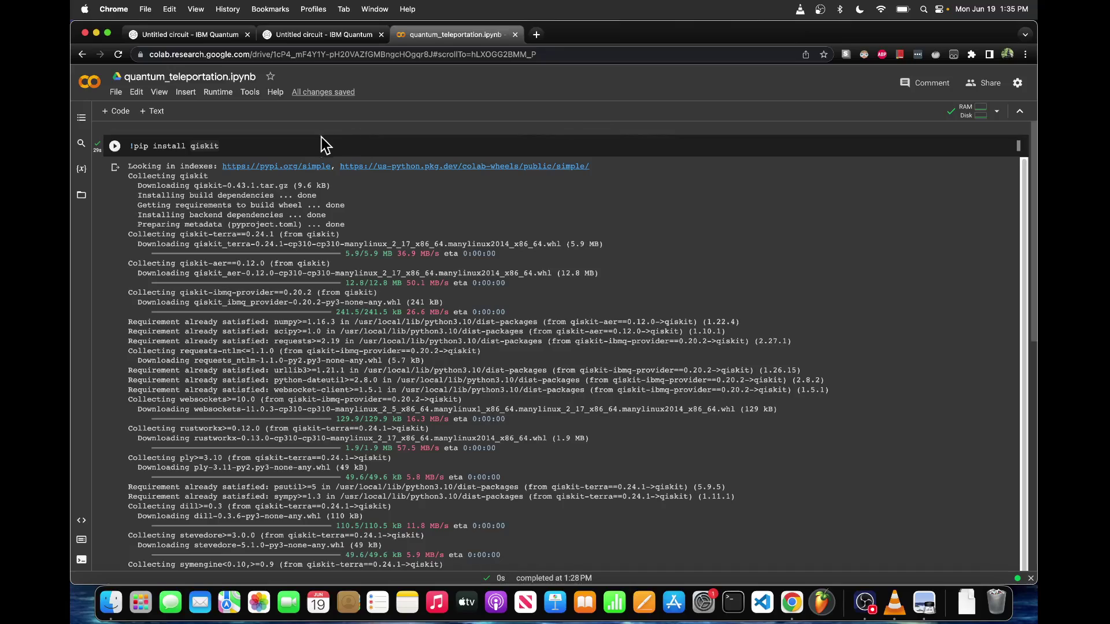
{"action": "left_click", "coordinate": [295, 149]}
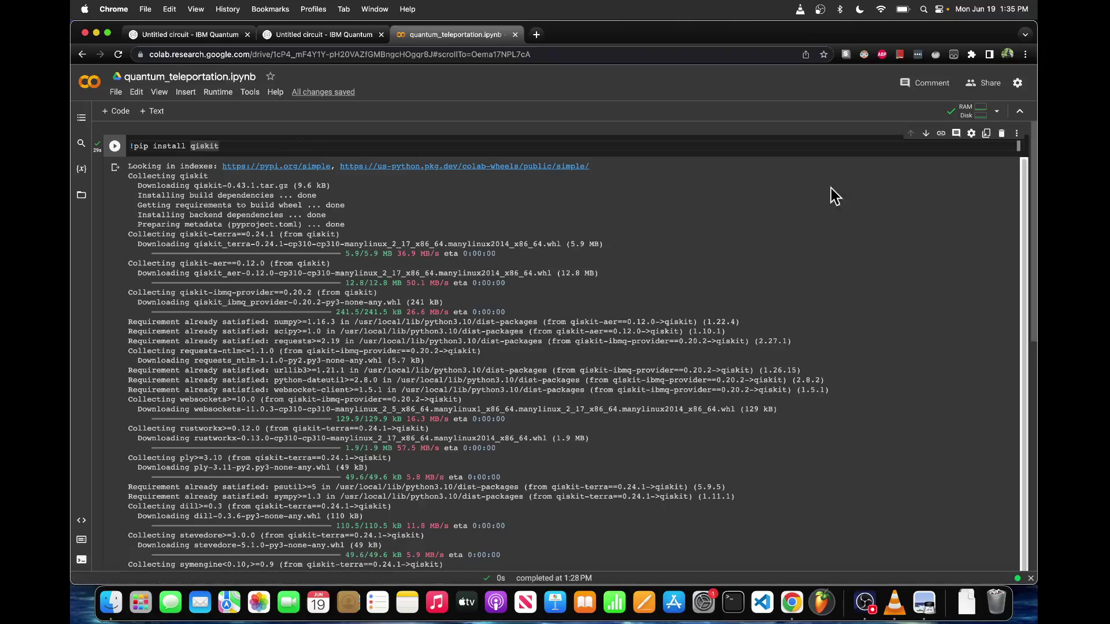
{"action": "scroll", "coordinate": [1034, 253], "scroll_direction": "down", "scroll_amount": 5}
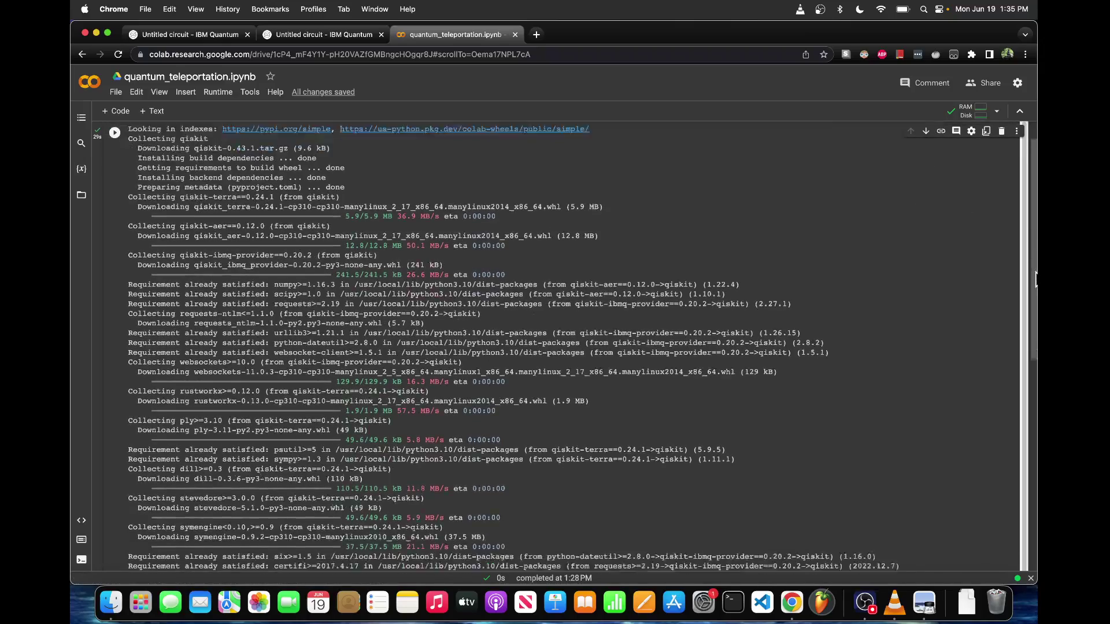
{"action": "scroll", "coordinate": [555, 346], "scroll_direction": "down", "scroll_amount": 8}
{"action": "scroll", "coordinate": [554, 347], "scroll_direction": "up", "scroll_amount": 10}
{"action": "scroll", "coordinate": [555, 347], "scroll_direction": "down", "scroll_amount": 10}
{"action": "scroll", "coordinate": [561, 303], "scroll_direction": "down", "scroll_amount": 5}
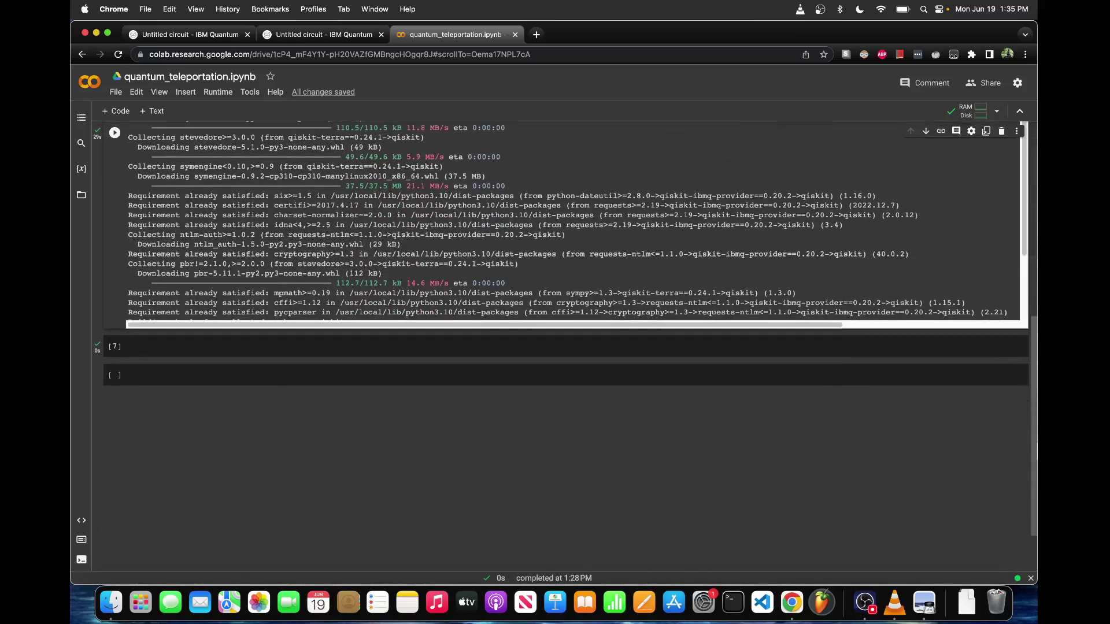
Paste the exported Qiskit teleportation code into the empty Colab cell, add circuit.draw(), and run it.
{"action": "left_click", "coordinate": [364, 346]}
{"action": "key", "text": "super+v"}
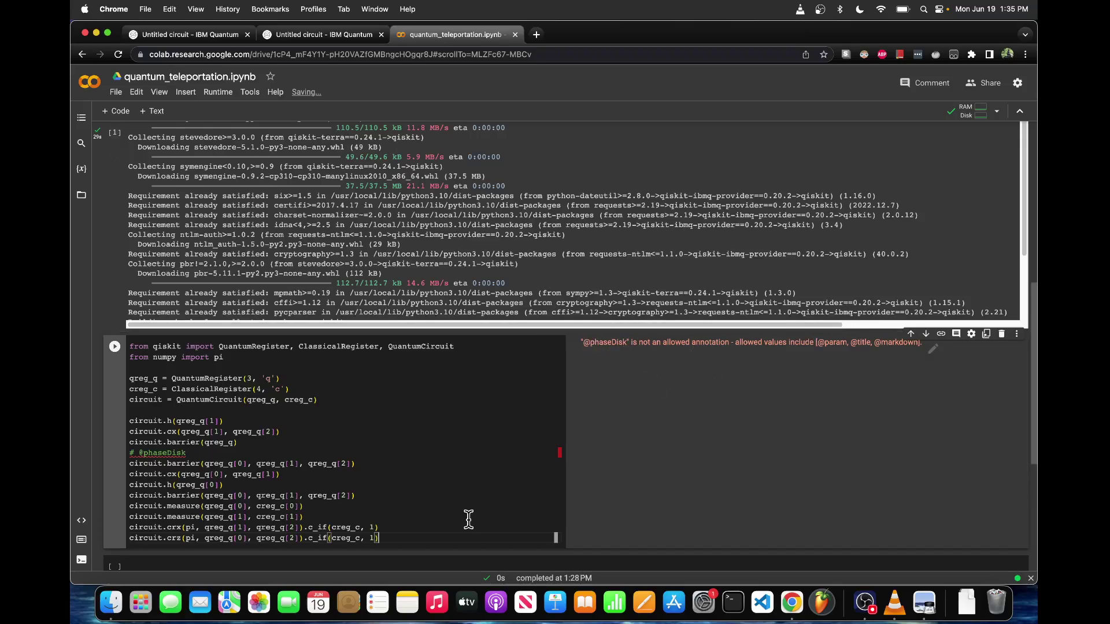
{"action": "key", "text": "Return"}
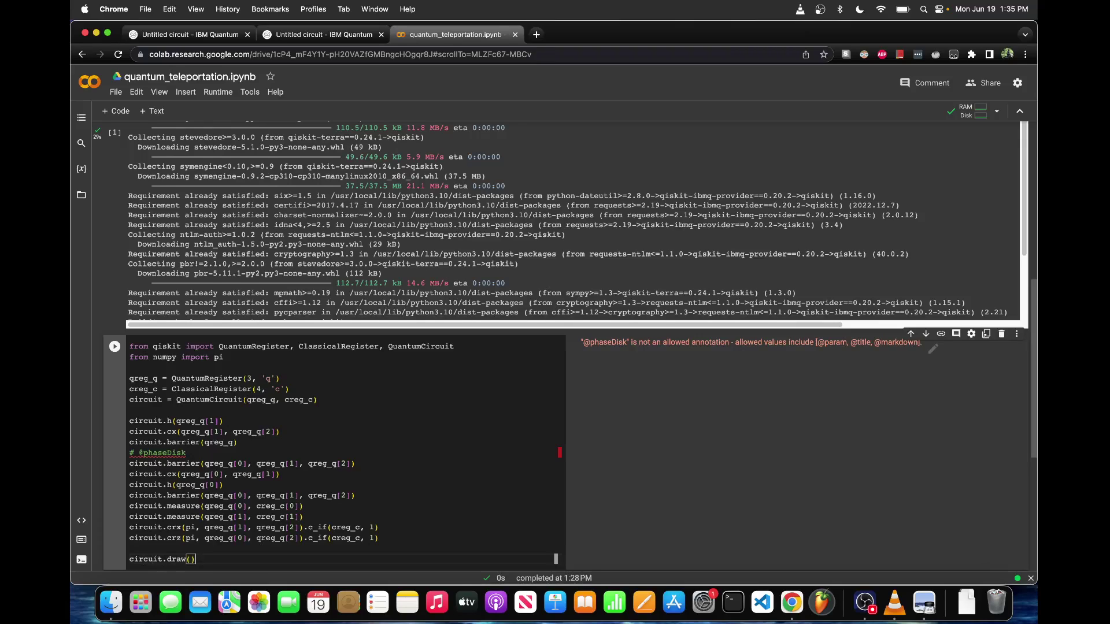
{"action": "key", "text": "shift+Return"}
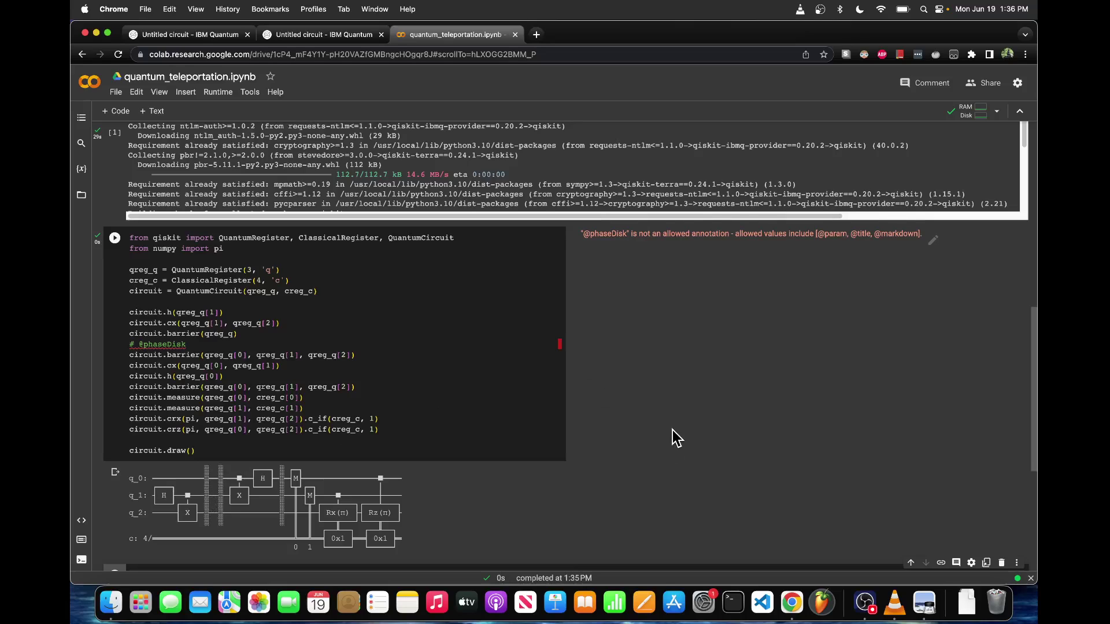
{"action": "left_click", "coordinate": [638, 490]}
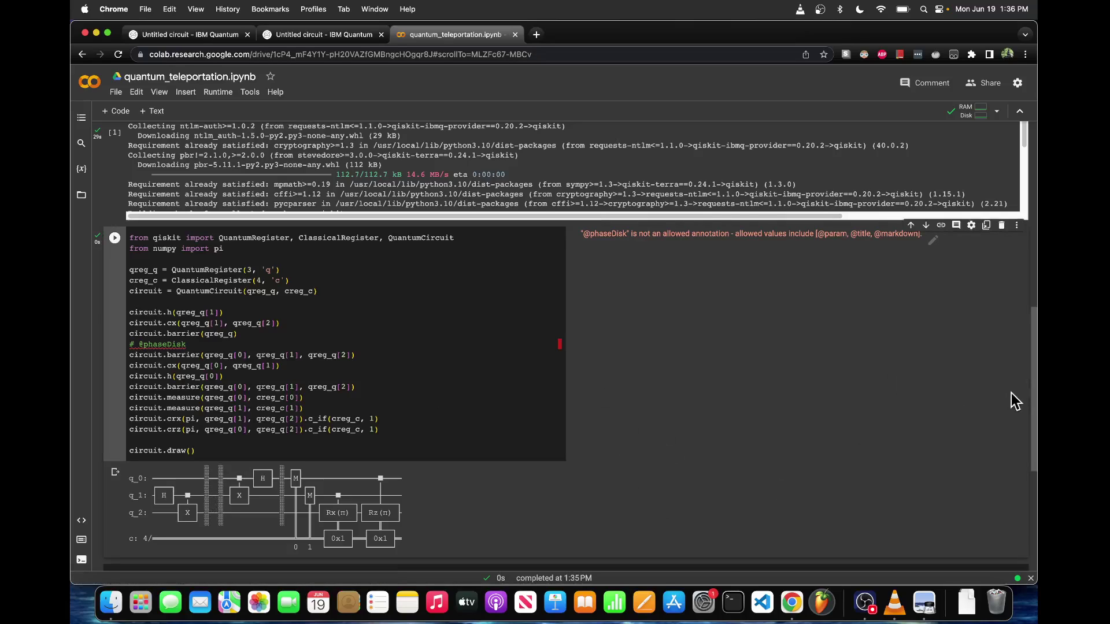
{"action": "mouse_move", "coordinate": [1030, 396]}
{"action": "left_mouse_down"}
{"action": "mouse_move", "coordinate": [1034, 423]}
{"action": "mouse_move", "coordinate": [1034, 408]}
{"action": "left_mouse_up"}
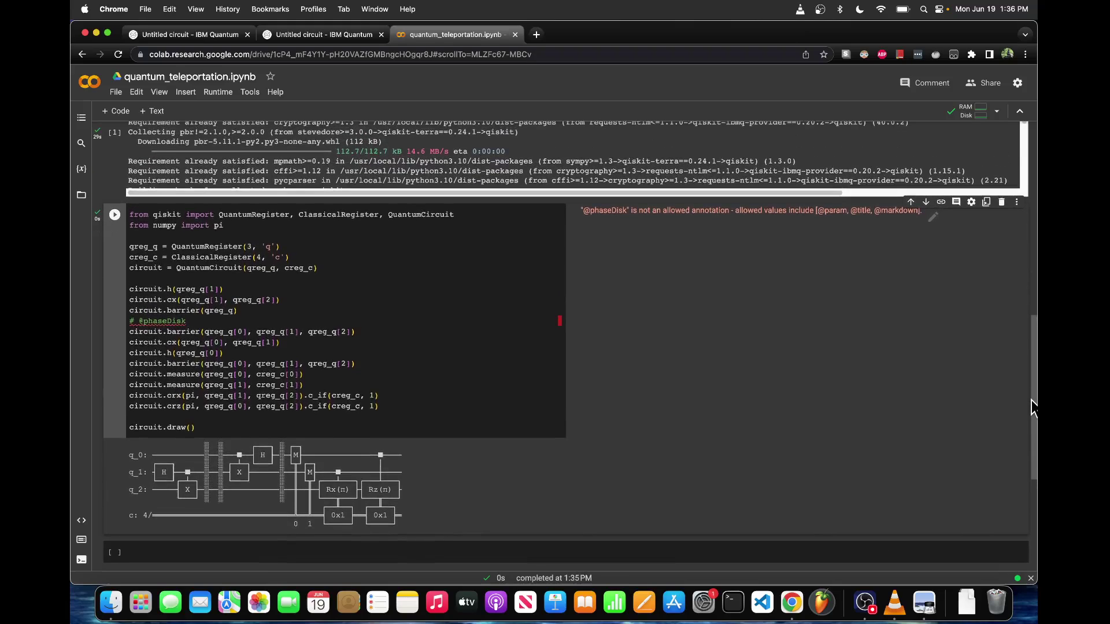